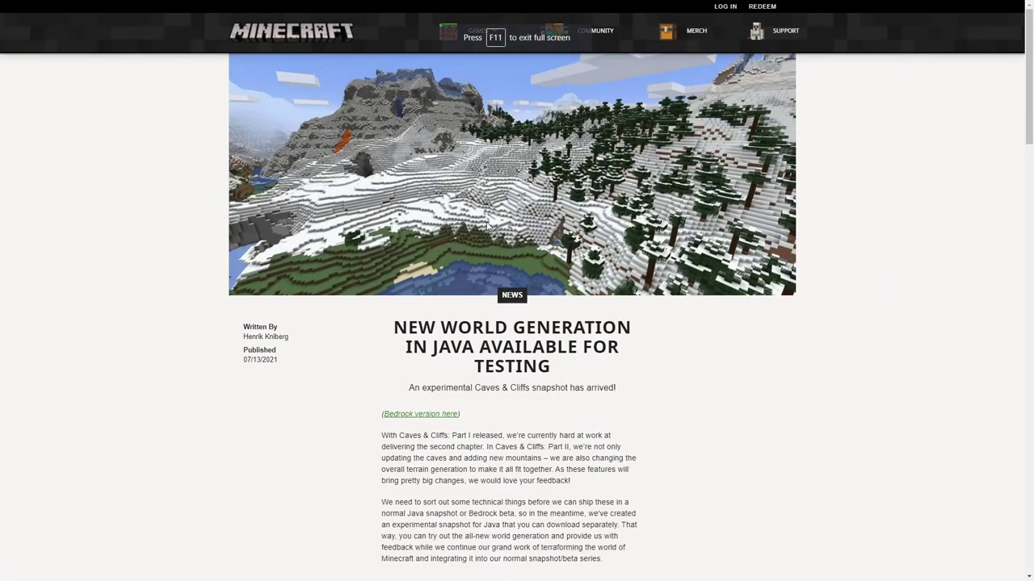
Review the article's Caves & Cliffs changes and the installation instructions for the experimental snapshot
{"action": "scroll", "coordinate": [643, 240], "scroll_direction": "down", "scroll_amount": 2}
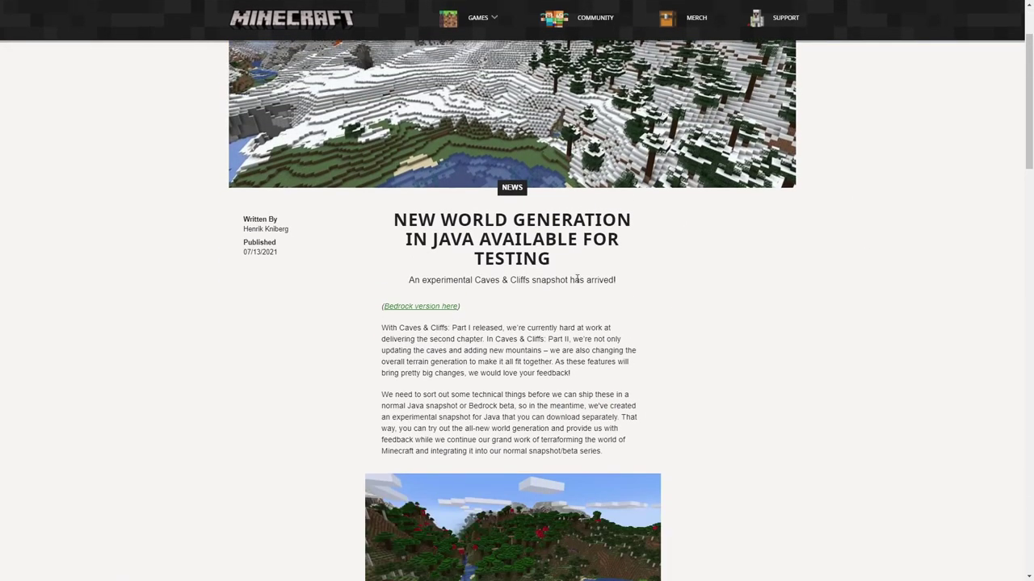
{"action": "scroll", "coordinate": [360, 77], "scroll_direction": "up", "scroll_amount": 3}
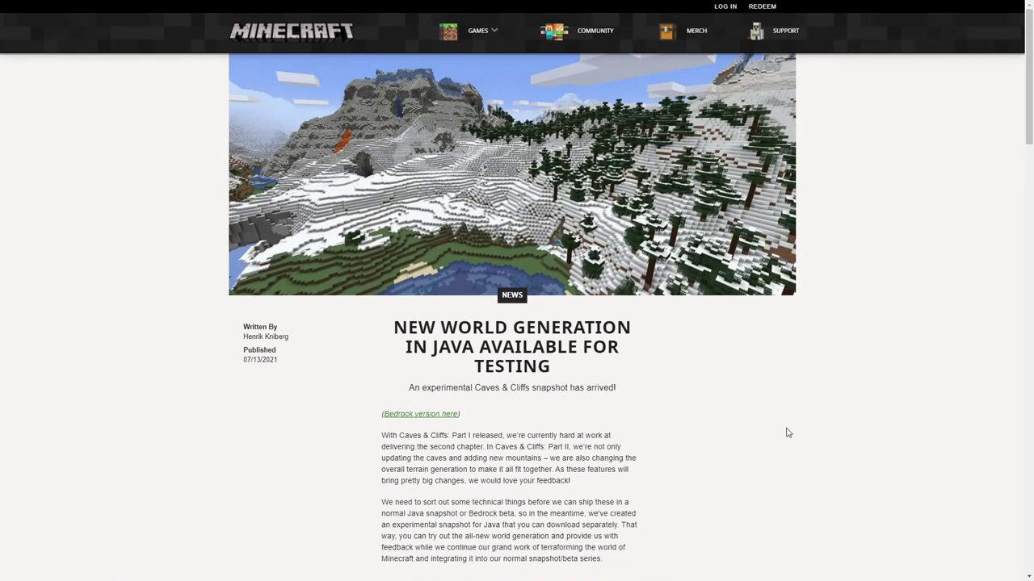
{"action": "scroll", "coordinate": [385, 165], "scroll_direction": "down", "scroll_amount": 2}
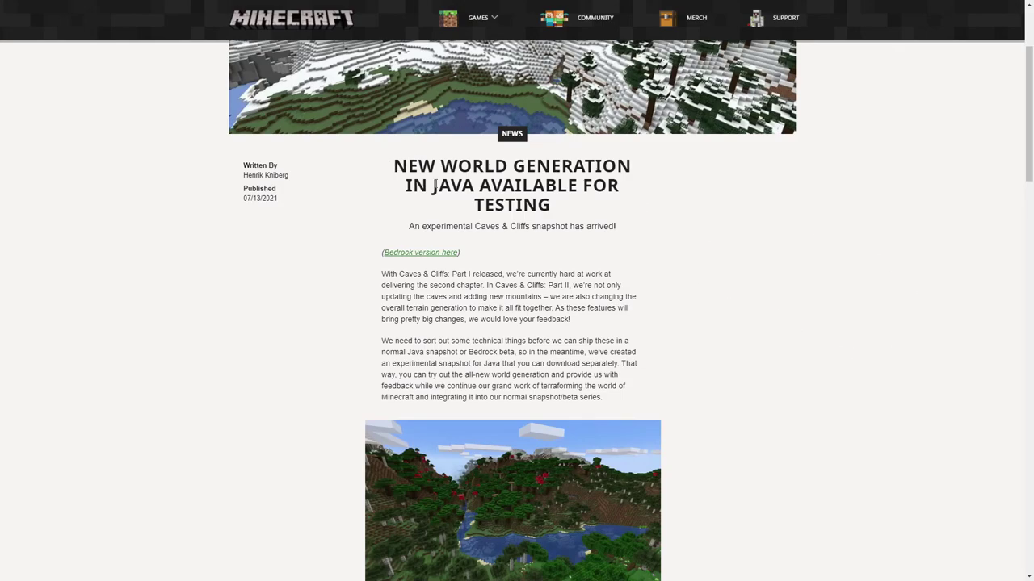
{"action": "scroll", "coordinate": [747, 237], "scroll_direction": "down", "scroll_amount": 3}
{"action": "scroll", "coordinate": [449, 214], "scroll_direction": "up", "scroll_amount": 4}
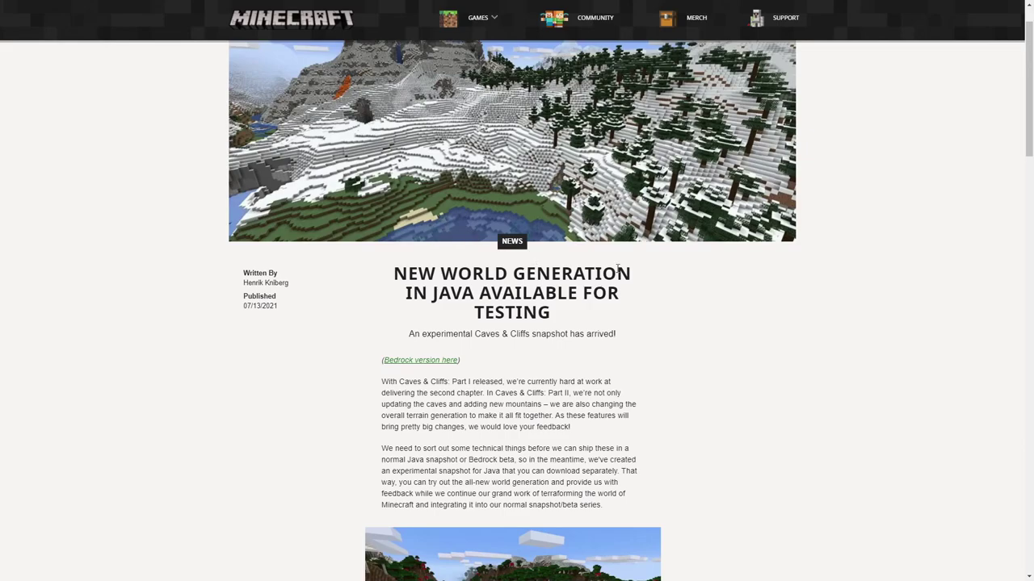
{"action": "scroll", "coordinate": [618, 269], "scroll_direction": "down", "scroll_amount": 8}
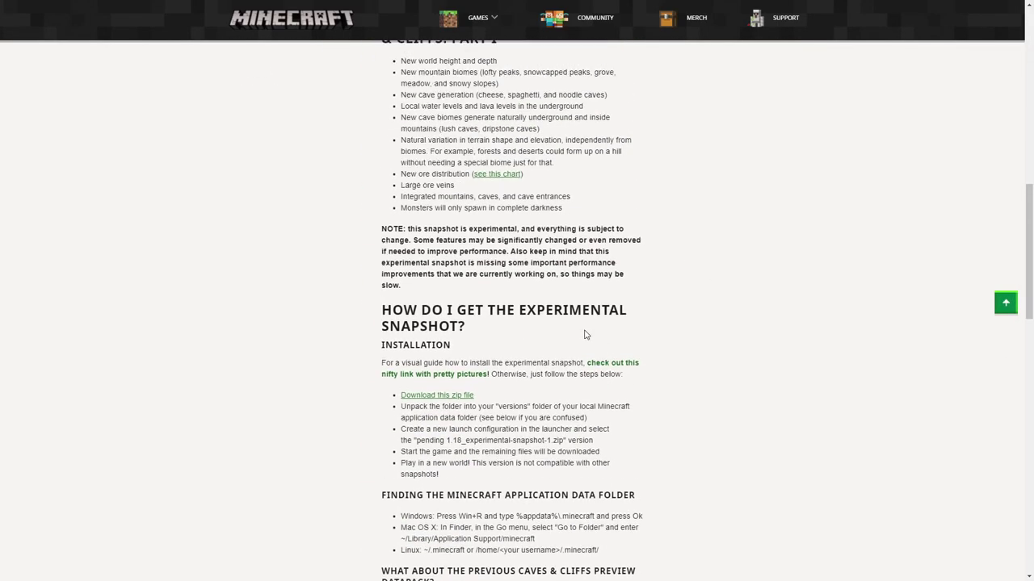
{"action": "scroll", "coordinate": [586, 334], "scroll_direction": "up", "scroll_amount": 1}
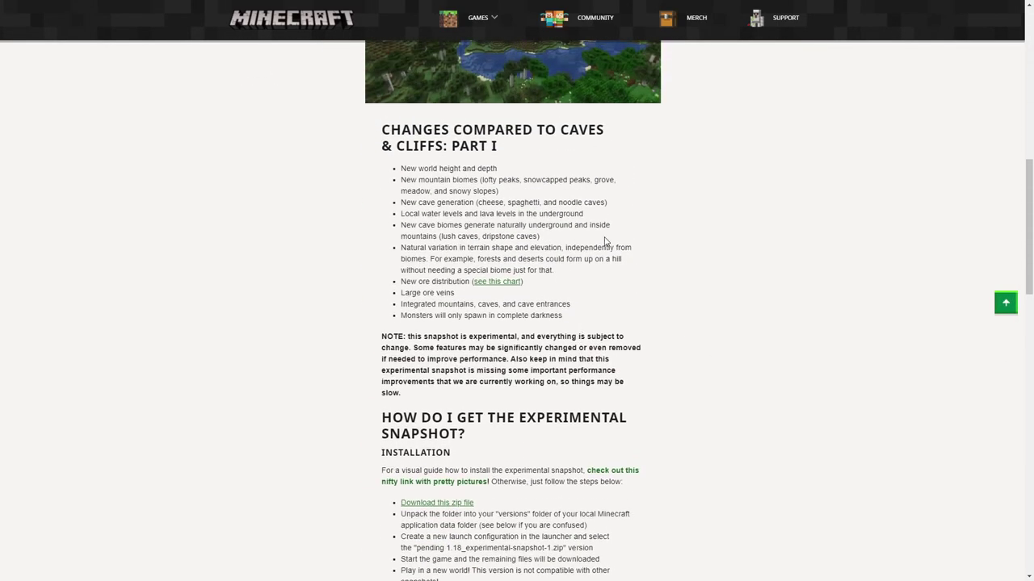
{"action": "scroll", "coordinate": [702, 302], "scroll_direction": "down", "scroll_amount": 1}
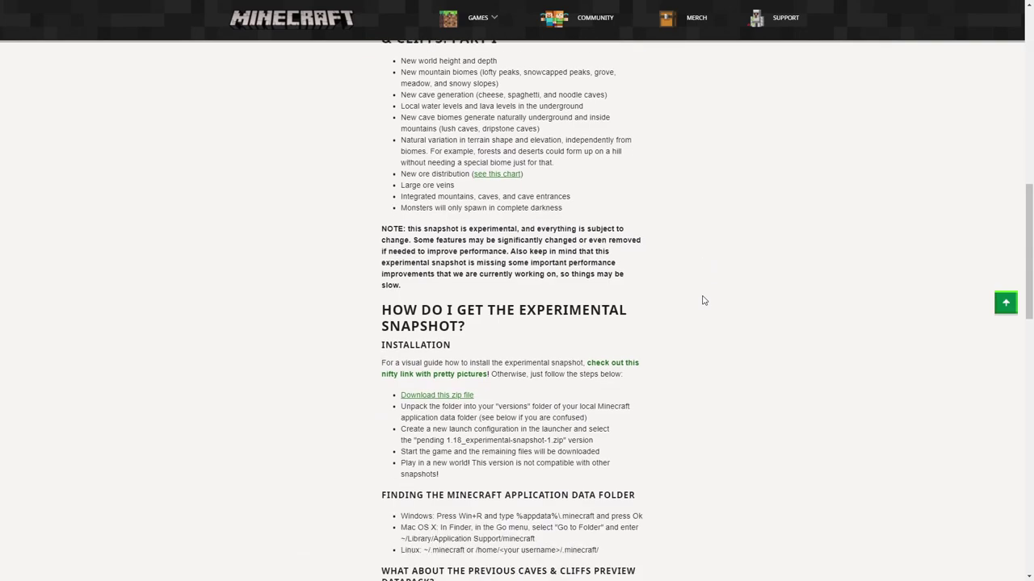
{"action": "scroll", "coordinate": [504, 355], "scroll_direction": "down", "scroll_amount": 1}
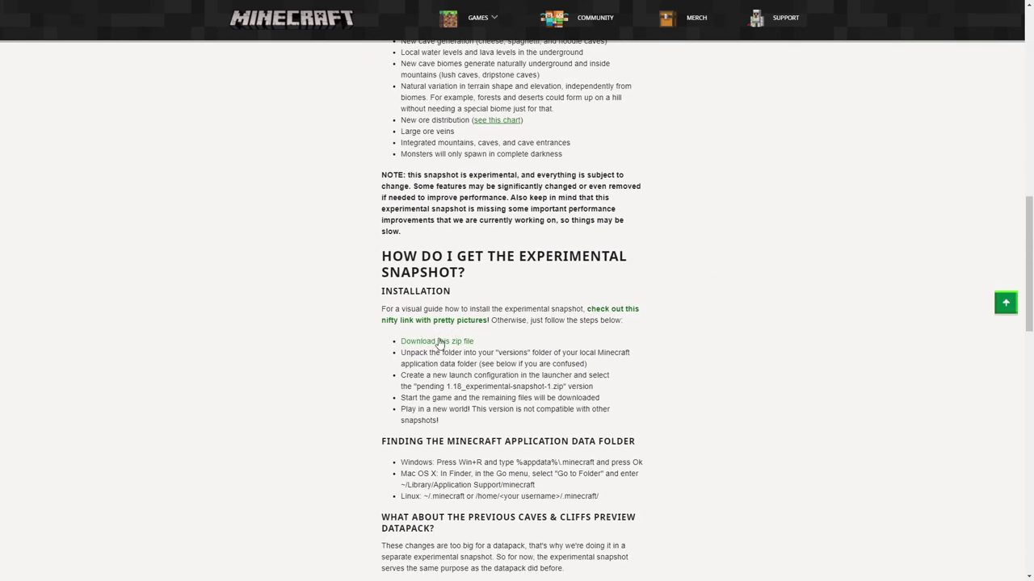
{"action": "scroll", "coordinate": [294, 119], "scroll_direction": "up", "scroll_amount": 2}
{"action": "scroll", "coordinate": [524, 247], "scroll_direction": "down", "scroll_amount": 4}
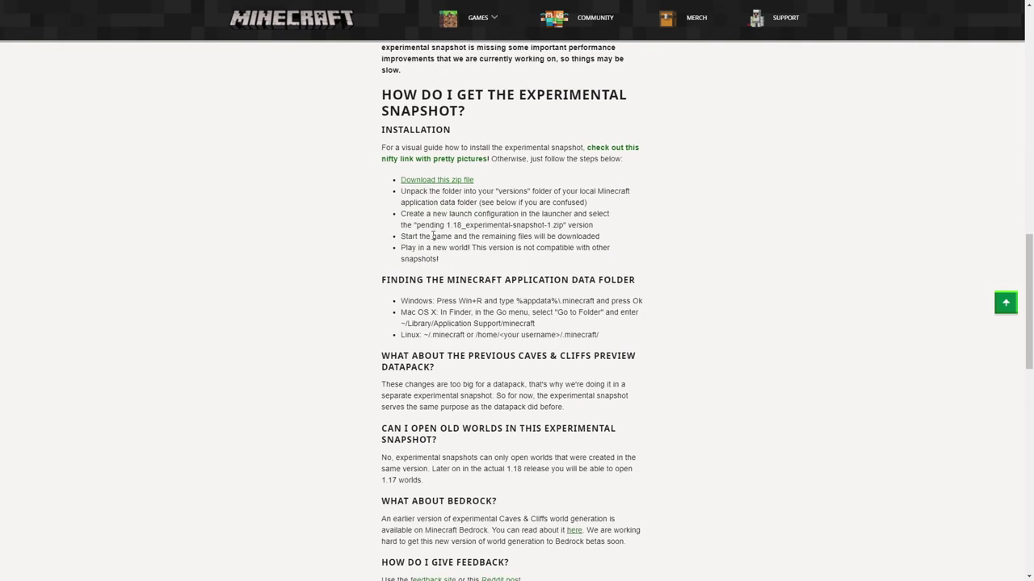
Download the experimental snapshot zip file from the article's installation instructions
{"action": "left_click", "coordinate": [436, 179]}
{"action": "left_click", "coordinate": [440, 181]}
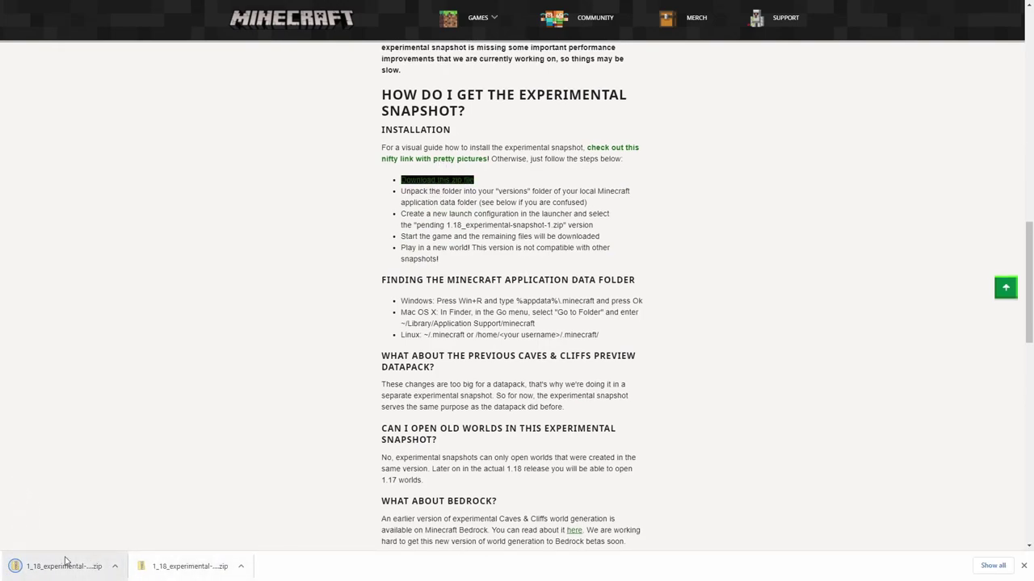
{"action": "left_click", "coordinate": [56, 567]}
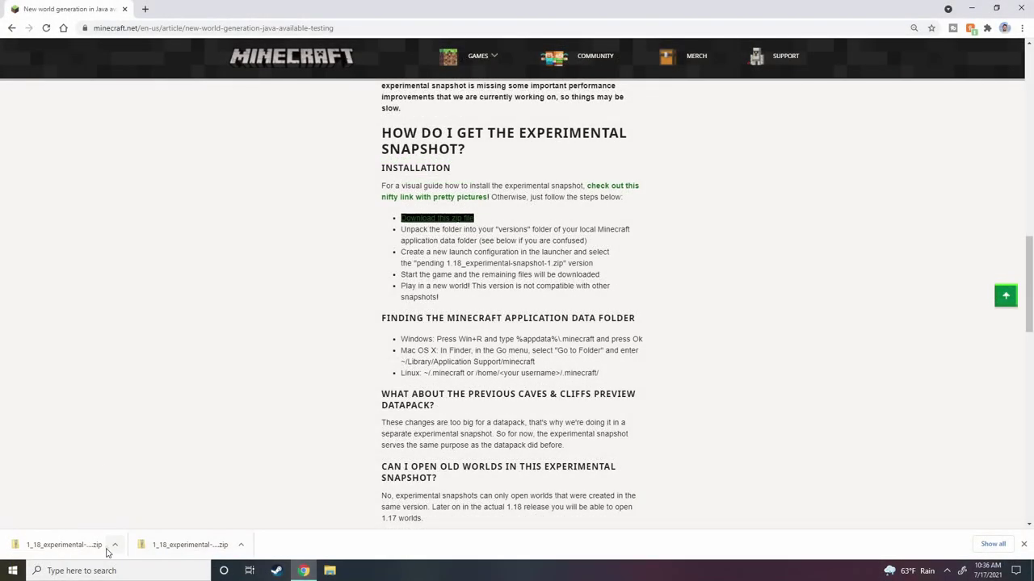
{"action": "left_click", "coordinate": [109, 549]}
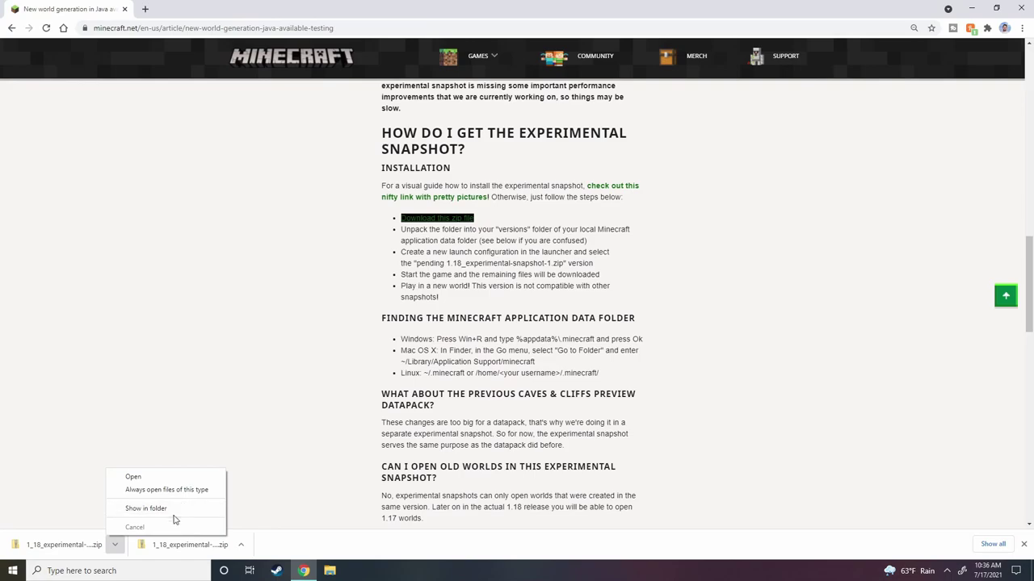
{"action": "left_click", "coordinate": [174, 523]}
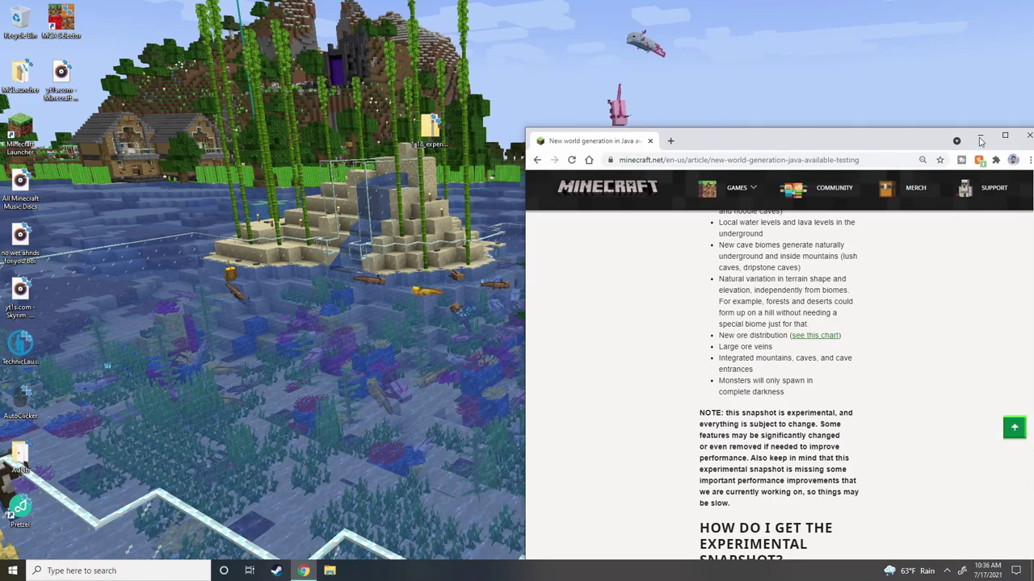
Minimize the browser, extract the snapshot zip on the desktop into its own 1_18_experimental-snapshot-1 folder, and set that folder apart from the zip
{"action": "left_click", "coordinate": [980, 136]}
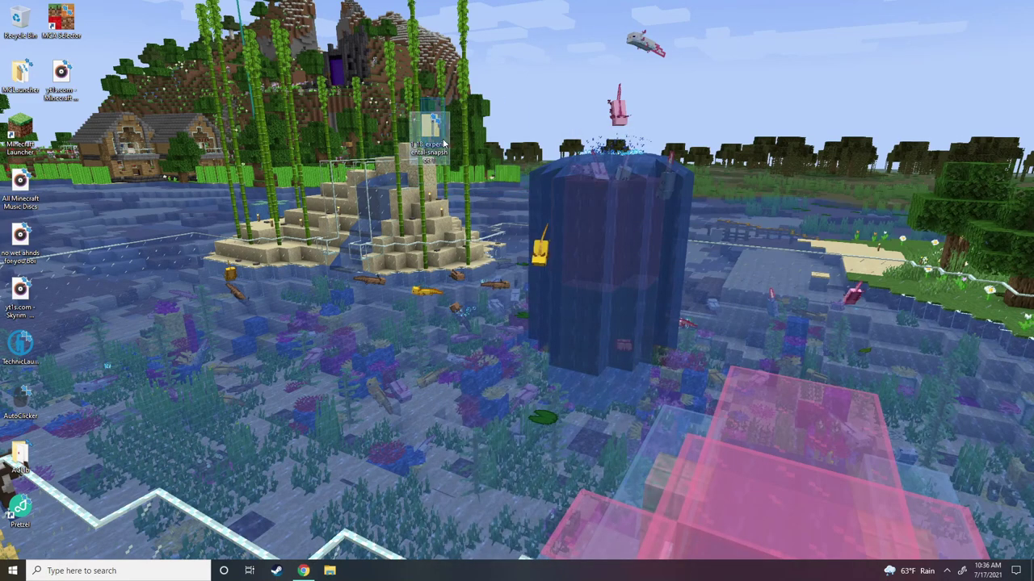
{"action": "left_click_drag", "start_coordinate": [424, 136], "coordinate": [381, 137]}
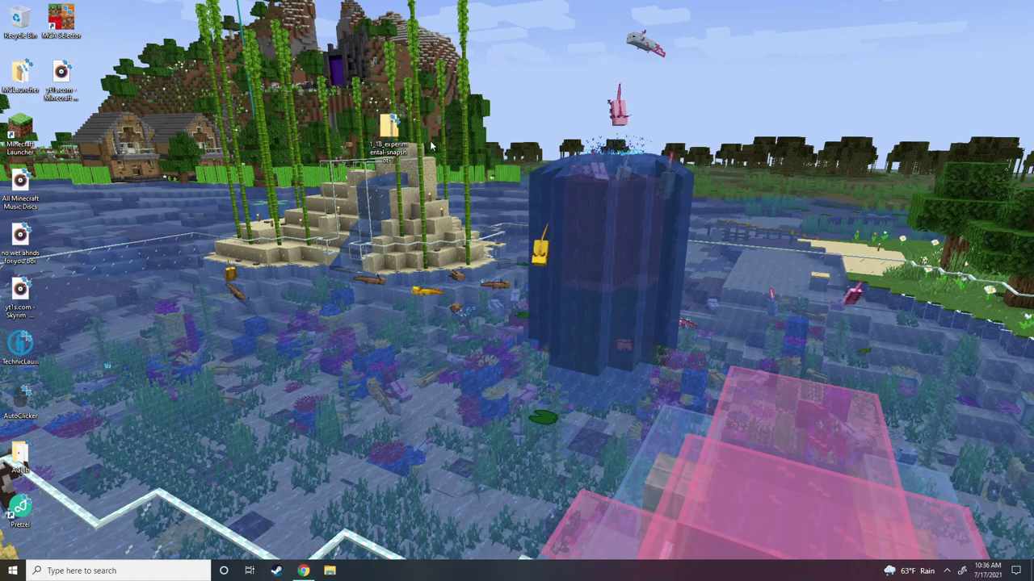
{"action": "right_click", "coordinate": [393, 128]}
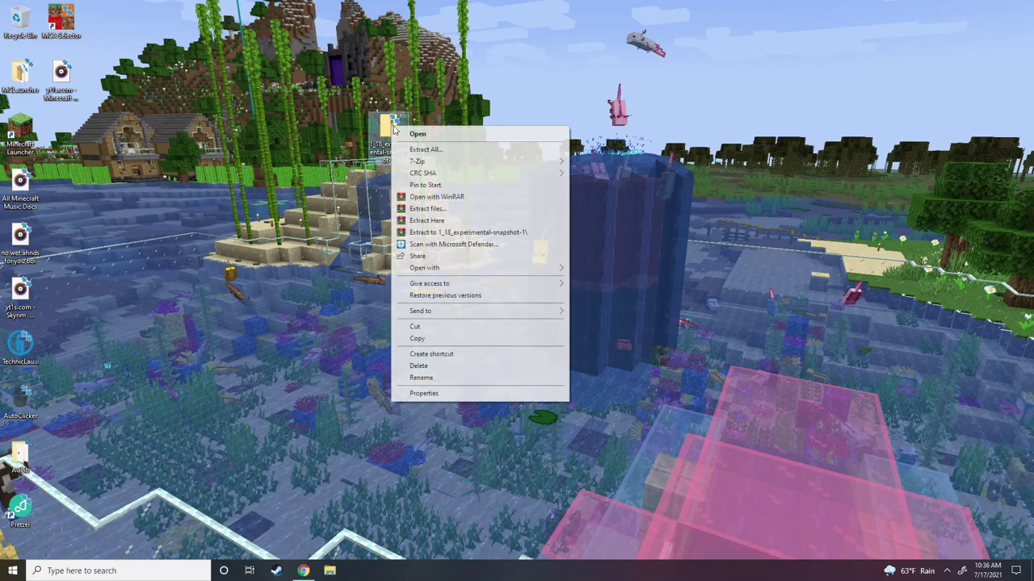
{"action": "left_click", "coordinate": [472, 233]}
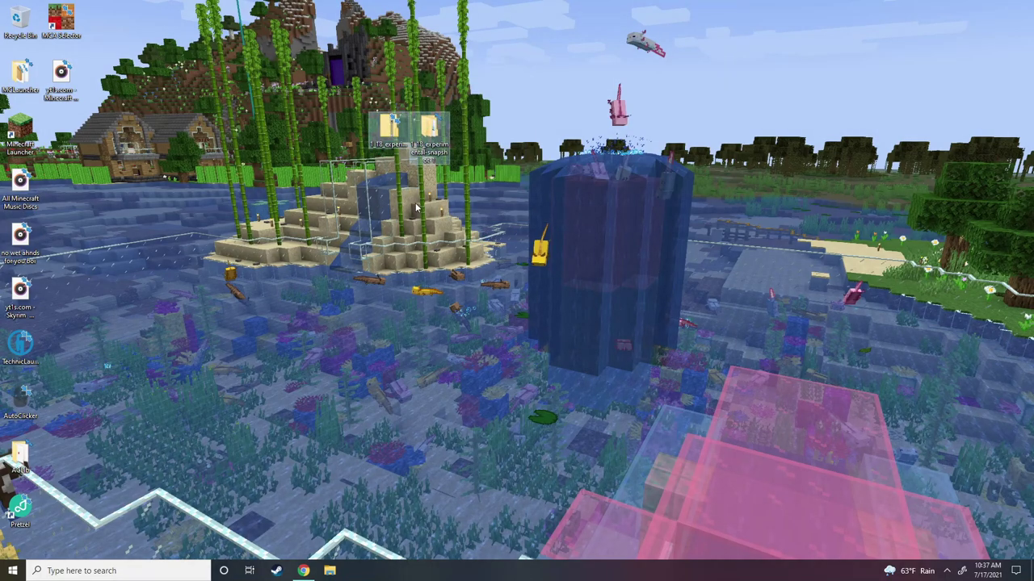
{"action": "left_click_drag", "start_coordinate": [444, 139], "coordinate": [522, 139]}
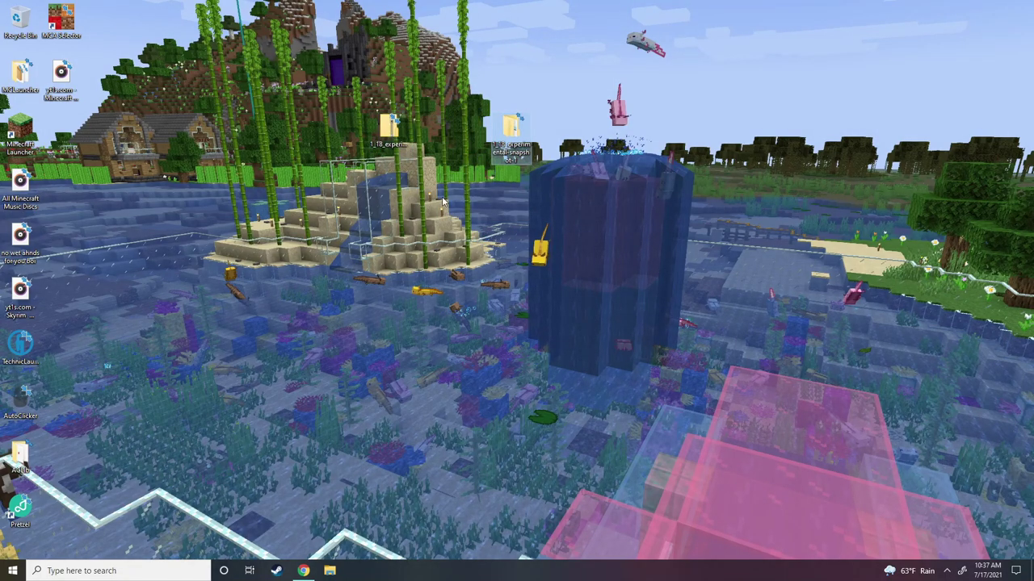
Search Windows for %appdata% and open the resulting Roaming folder
{"action": "left_click", "coordinate": [102, 570]}
{"action": "type", "text": "%ap"}
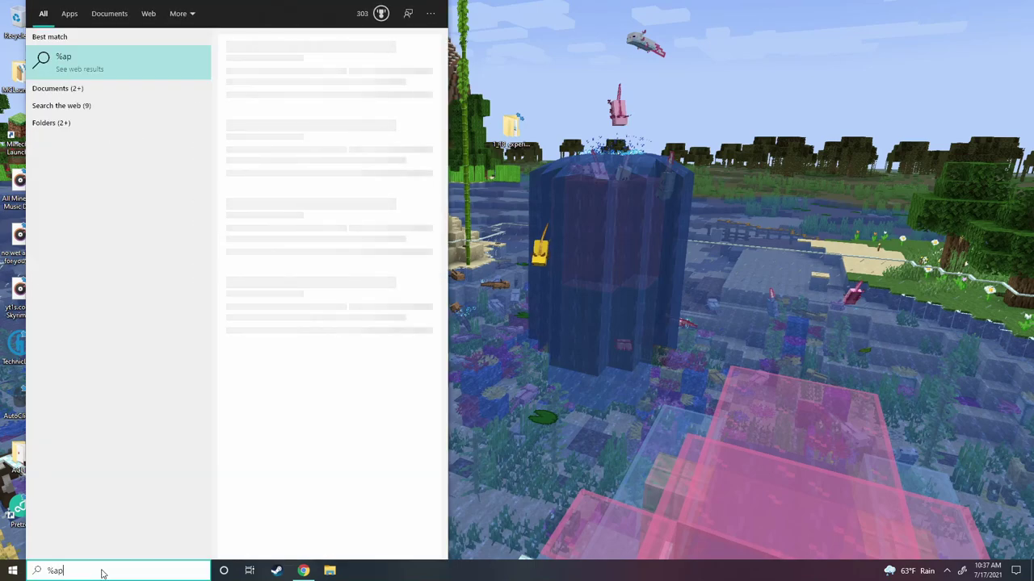
{"action": "type", "text": "pdata%"}
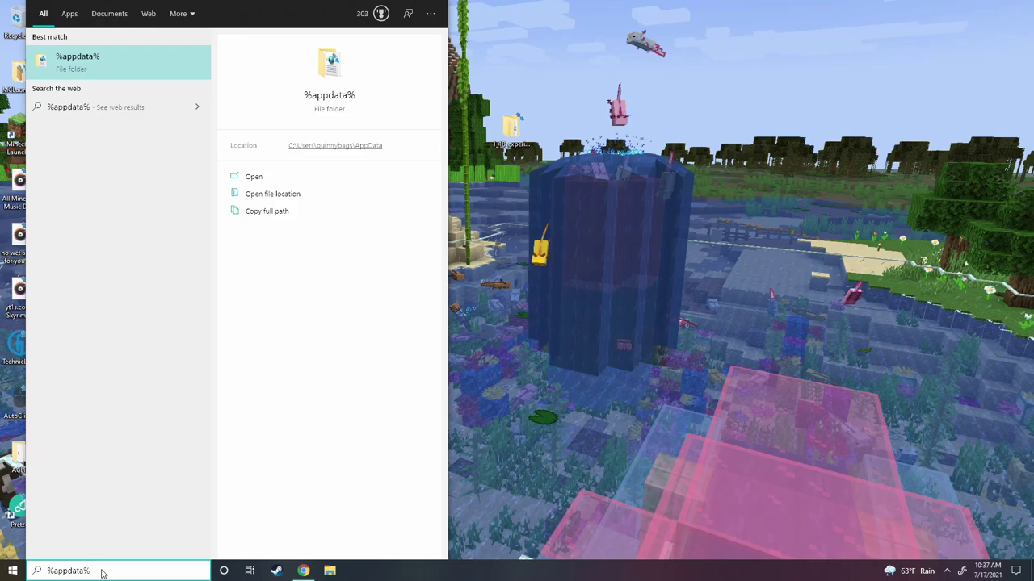
{"action": "key", "text": "Return"}
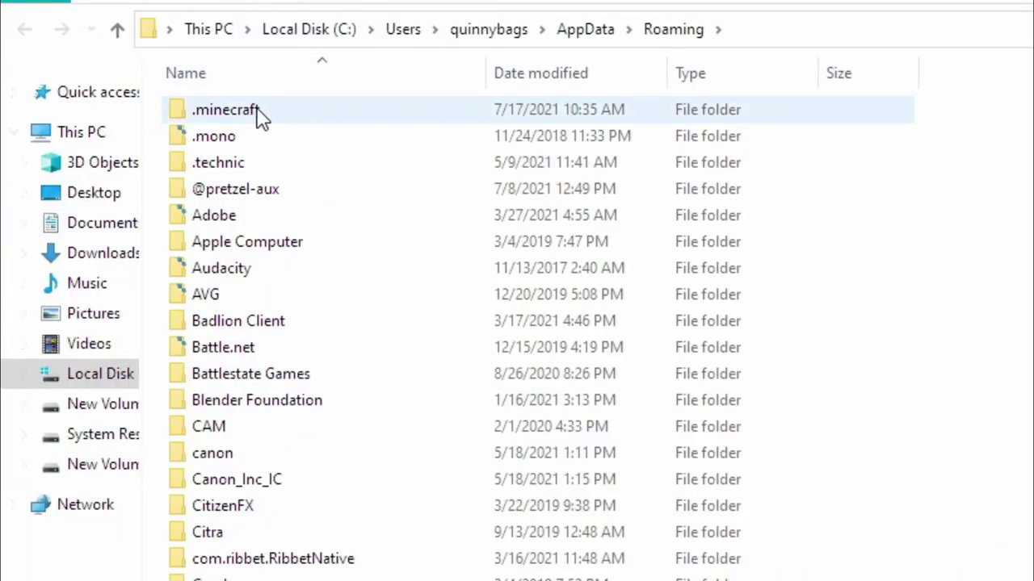
Open the versions folder inside .minecraft
{"action": "left_click", "coordinate": [329, 75]}
{"action": "left_click", "coordinate": [322, 74]}
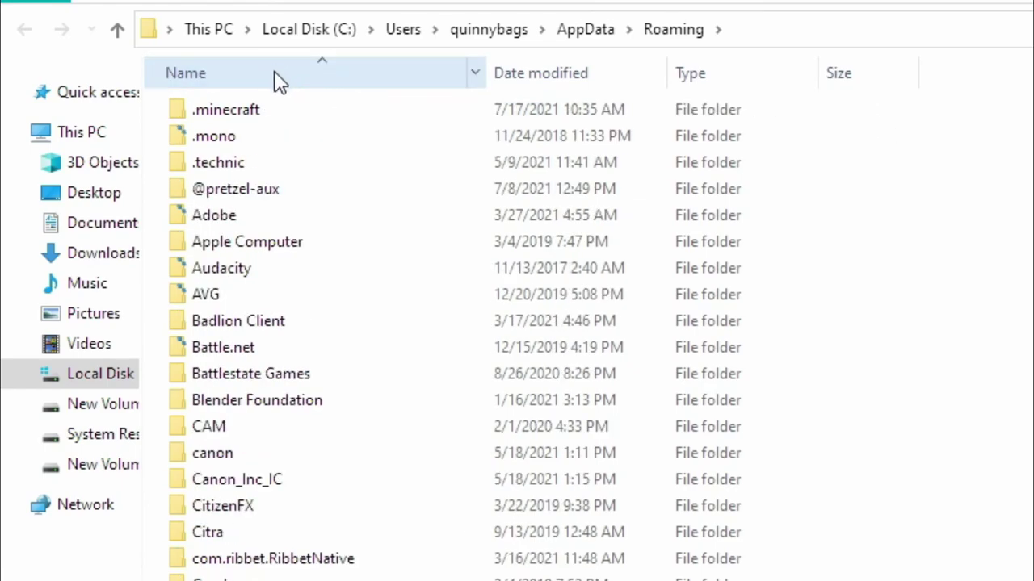
{"action": "left_click", "coordinate": [270, 120]}
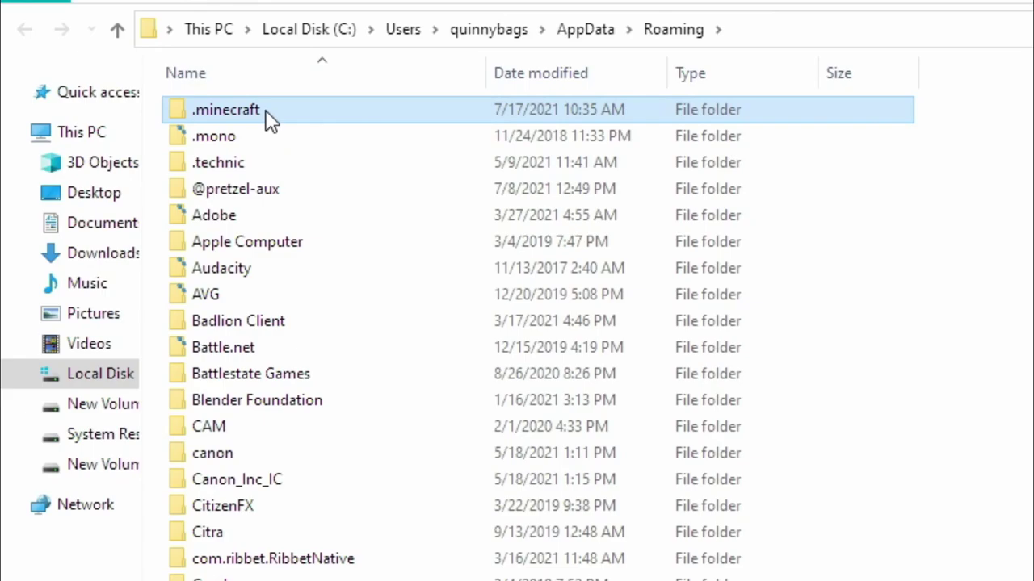
{"action": "double_click", "coordinate": [270, 120]}
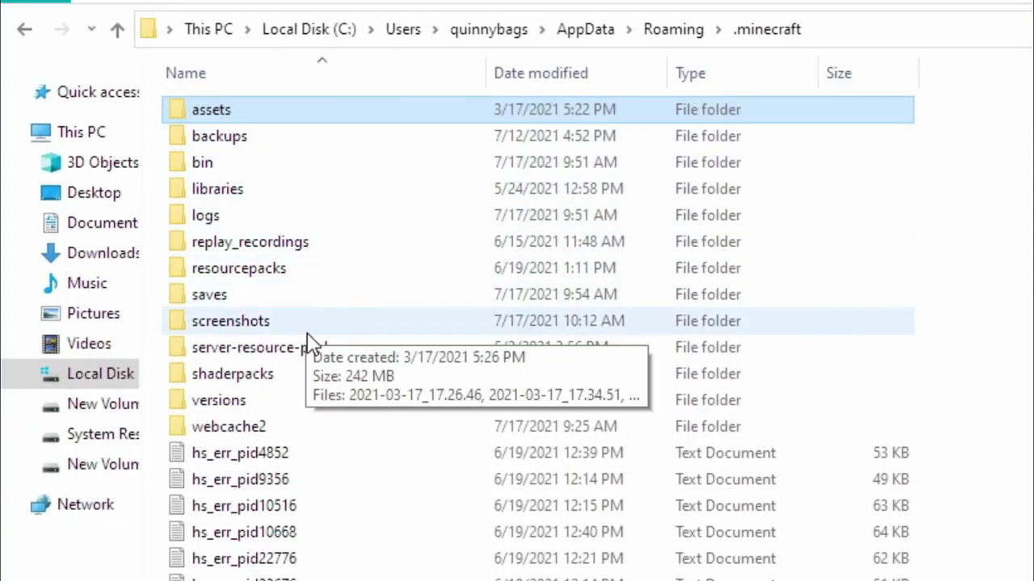
{"action": "left_click", "coordinate": [224, 408]}
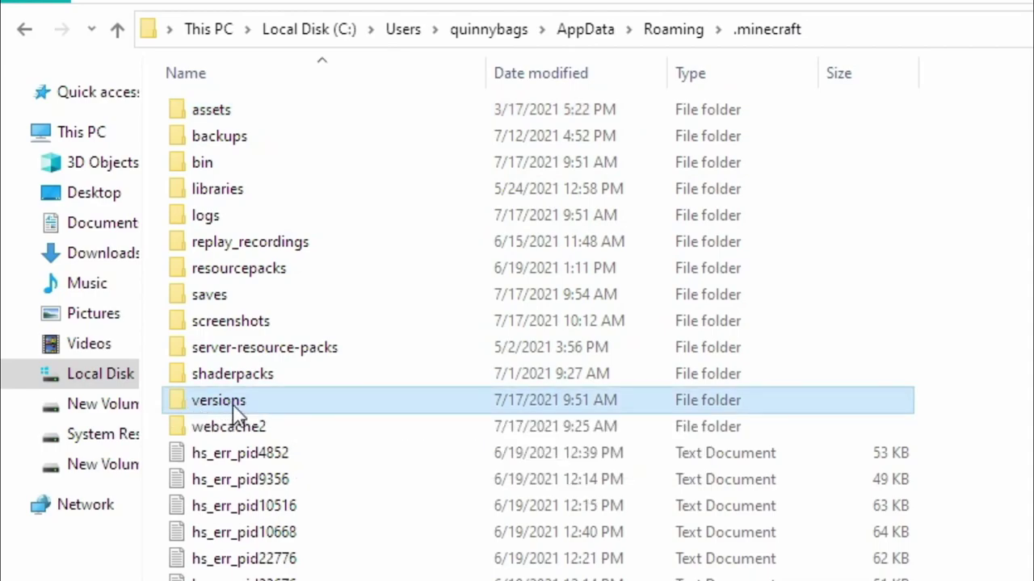
{"action": "double_click", "coordinate": [275, 408]}
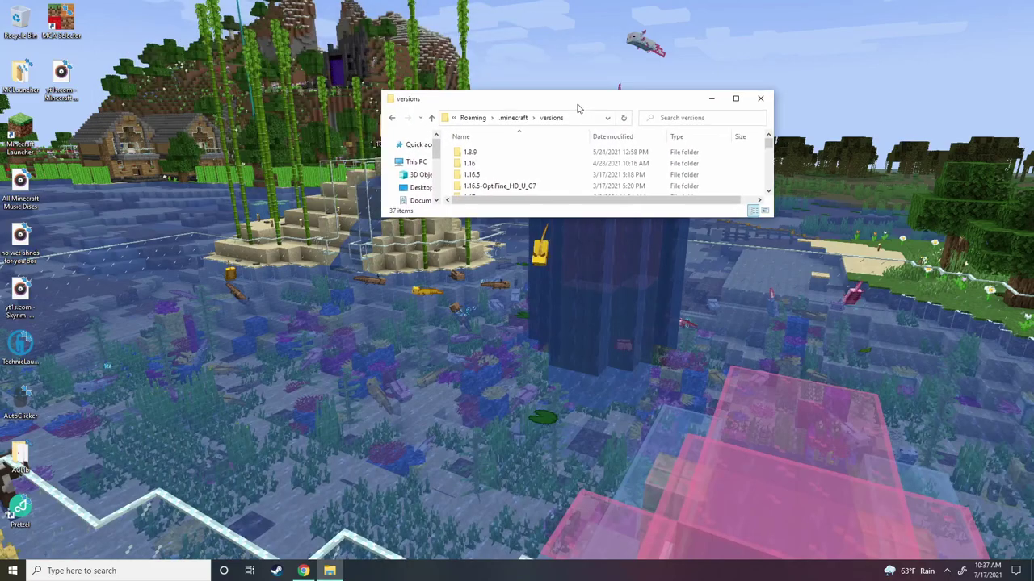
Dock the versions window to one half of the screen and place the extracted snapshot folder next to the zip on the desktop
{"action": "left_click_drag", "start_coordinate": [577, 104], "coordinate": [1033, 234]}
{"action": "key", "text": "Escape"}
{"action": "left_click_drag", "start_coordinate": [509, 137], "coordinate": [509, 137]}
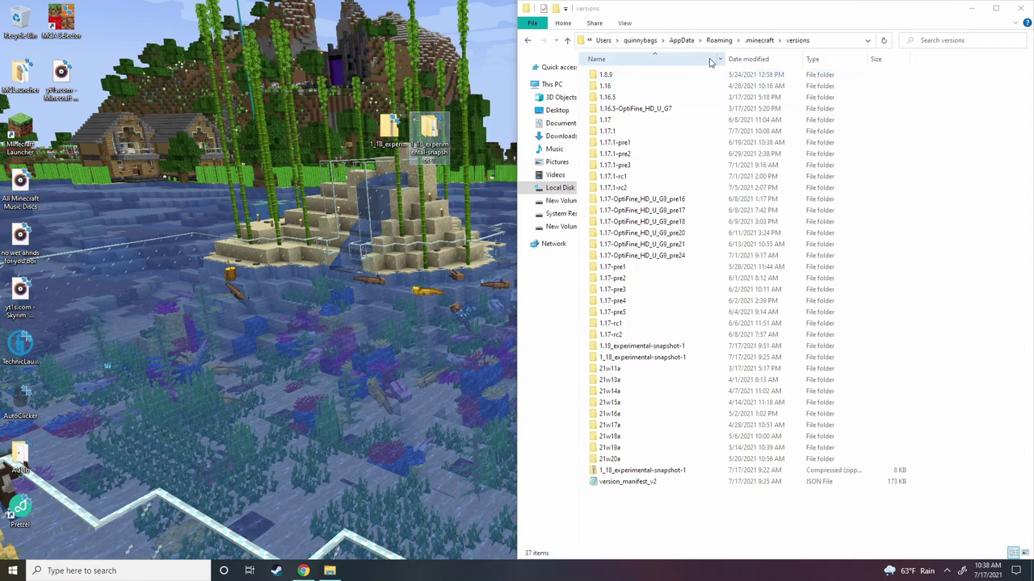
{"action": "mouse_move", "coordinate": [929, 79]}
{"action": "left_mouse_down"}
{"action": "mouse_move", "coordinate": [771, 105]}
{"action": "mouse_move", "coordinate": [629, 494]}
{"action": "left_mouse_up"}
{"action": "left_click", "coordinate": [626, 521]}
Try to move the inner 1_18_experimental-snapshot-1 folder from the extracted desktop folder into versions, cancelling the file replacement and closing the extracted folder
{"action": "left_click", "coordinate": [442, 130]}
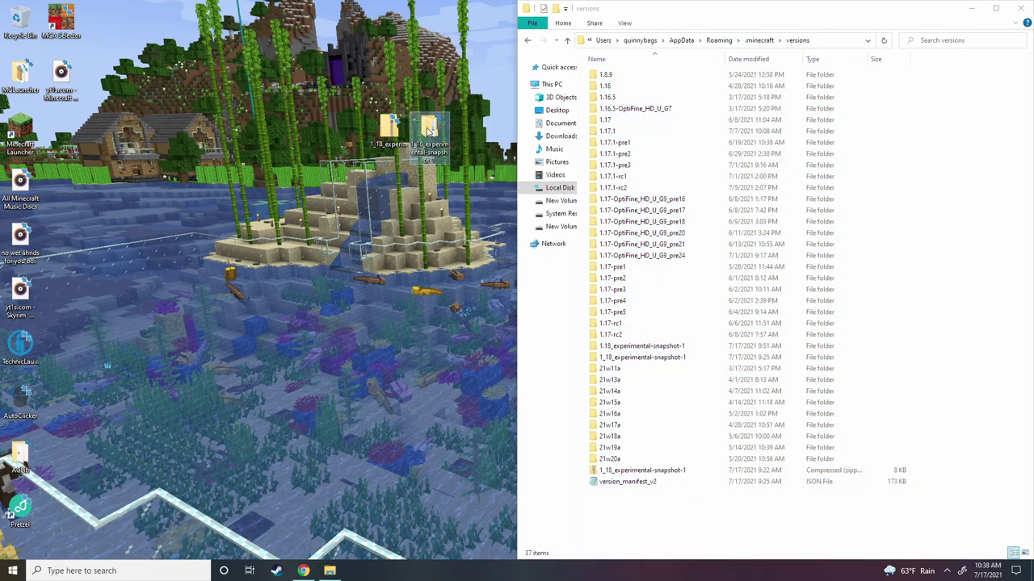
{"action": "double_click", "coordinate": [430, 131]}
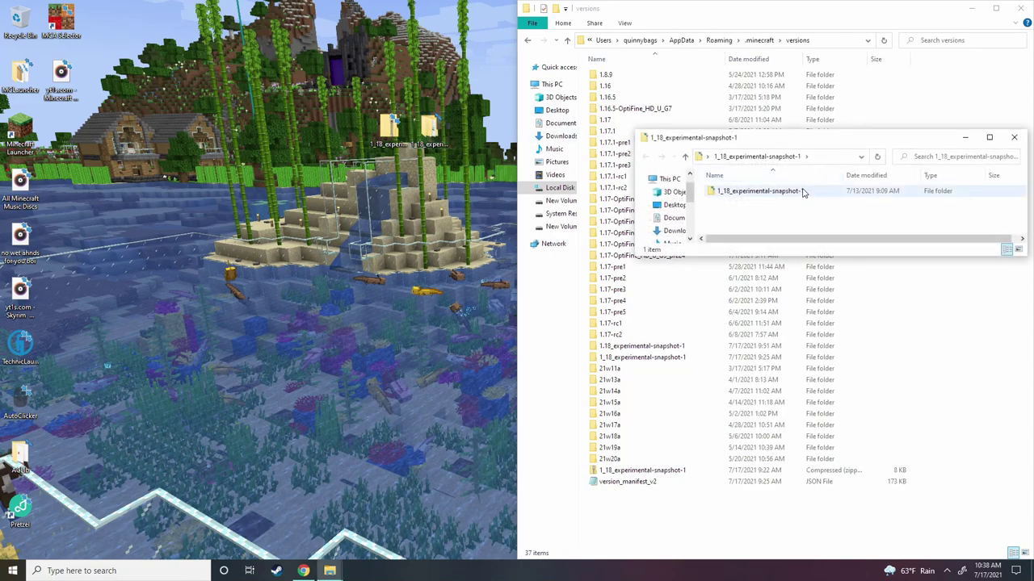
{"action": "left_click_drag", "start_coordinate": [827, 130], "coordinate": [2, 234]}
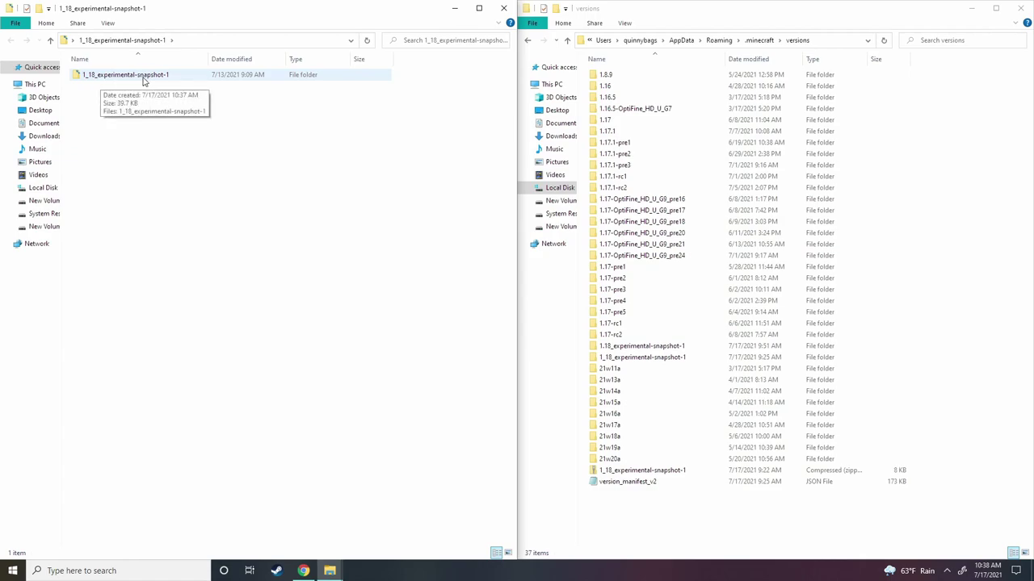
{"action": "left_click_drag", "start_coordinate": [155, 80], "coordinate": [701, 521]}
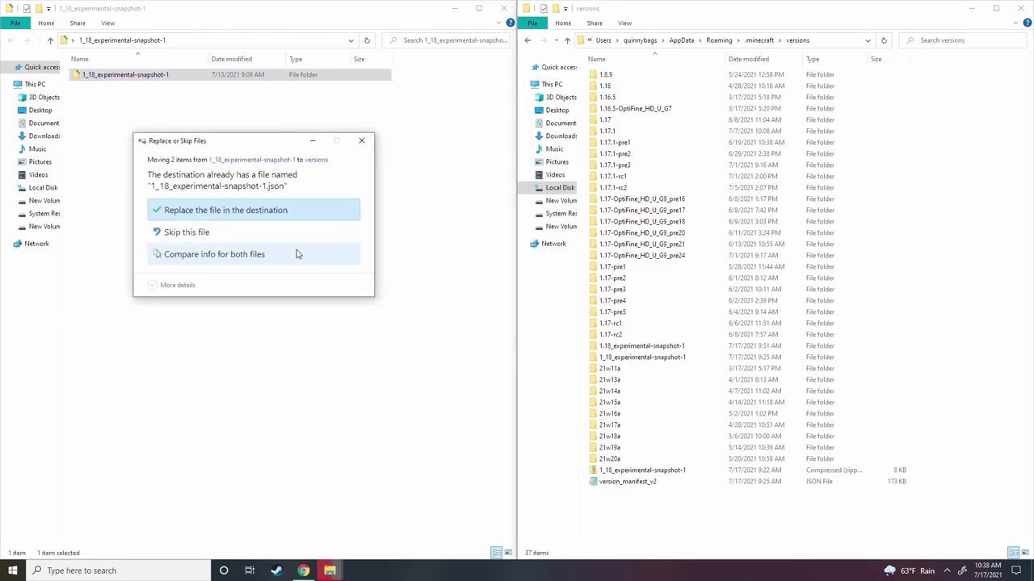
{"action": "left_click", "coordinate": [361, 141]}
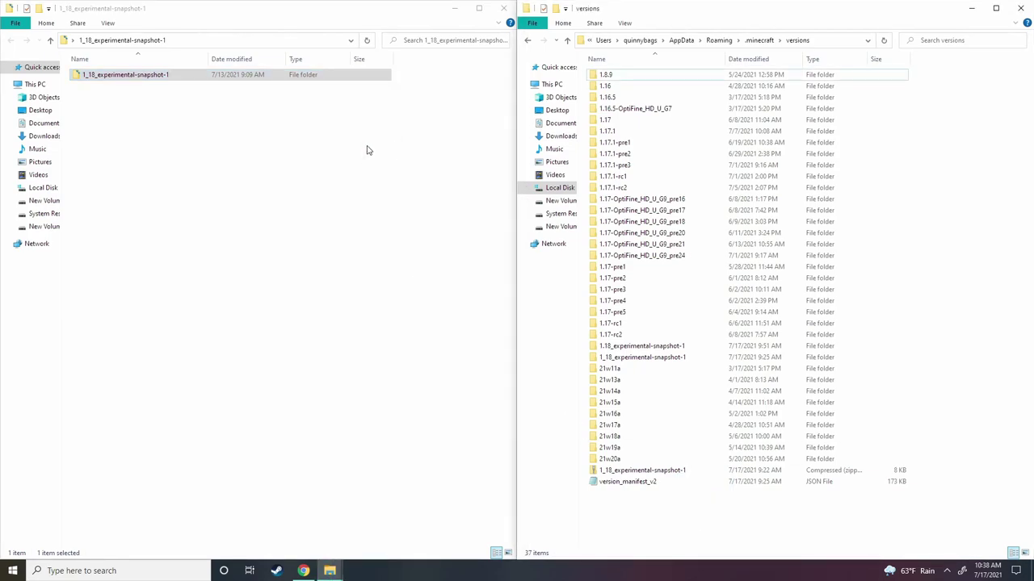
{"action": "left_click", "coordinate": [502, 8]}
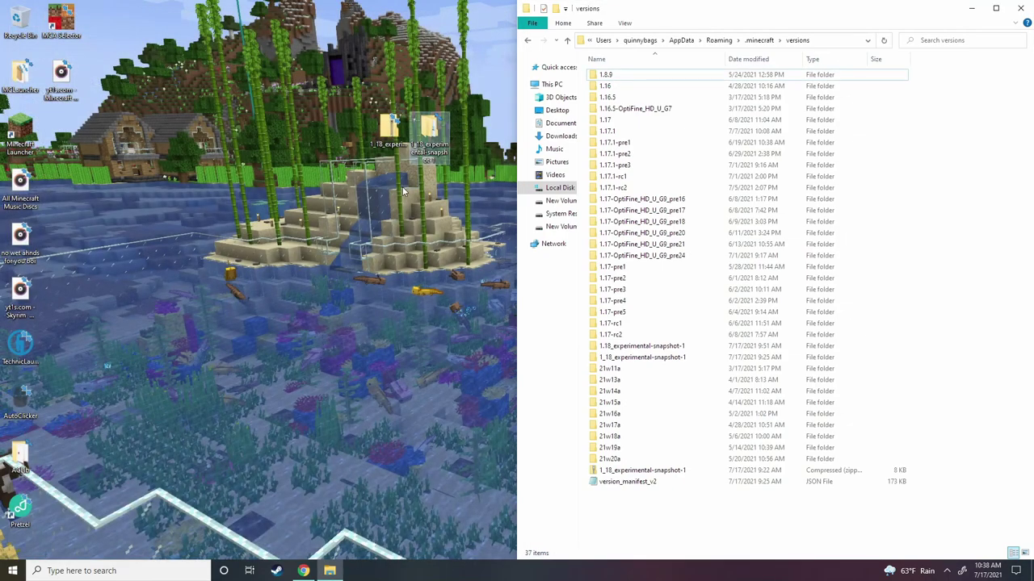
Examine the inner 1_18_experimental-snapshot-1 folder inside the extracted desktop folder and close that window
{"action": "mouse_move", "coordinate": [441, 136]}
{"action": "left_mouse_down"}
{"action": "mouse_move", "coordinate": [529, 164]}
{"action": "mouse_move", "coordinate": [569, 339]}
{"action": "mouse_move", "coordinate": [440, 135]}
{"action": "left_mouse_up"}
{"action": "double_click", "coordinate": [436, 133]}
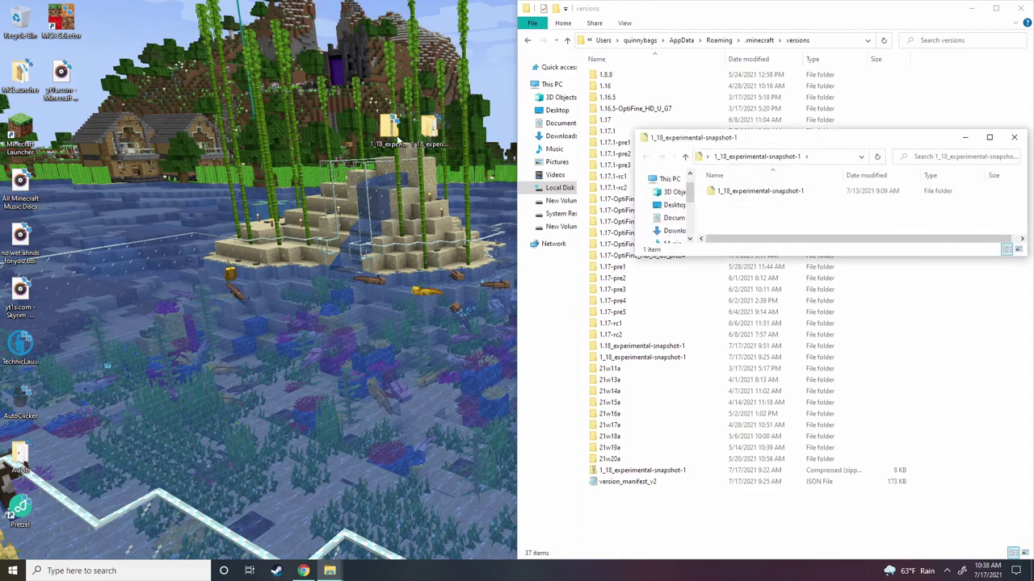
{"action": "left_click", "coordinate": [750, 194]}
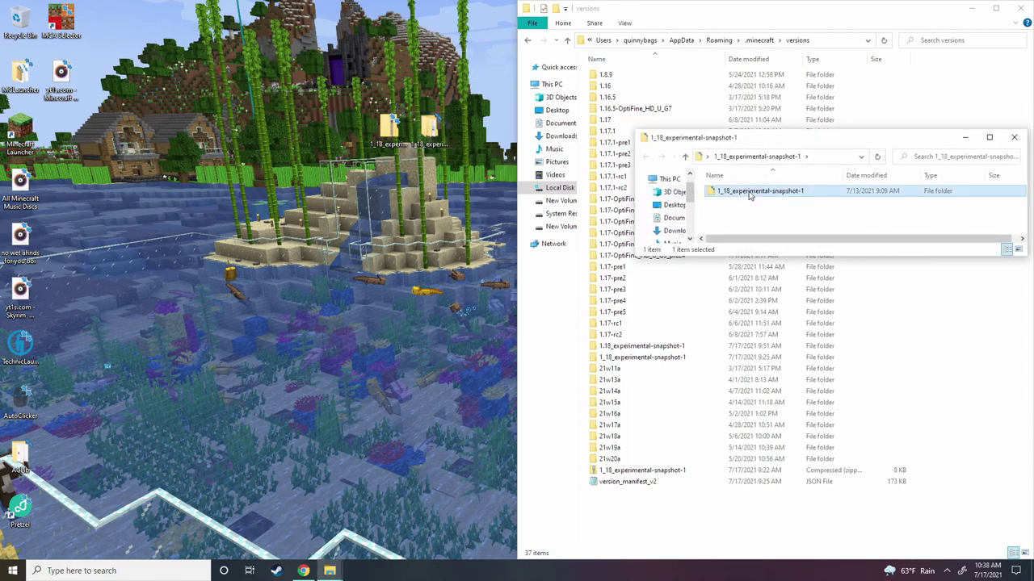
{"action": "left_click", "coordinate": [1015, 138]}
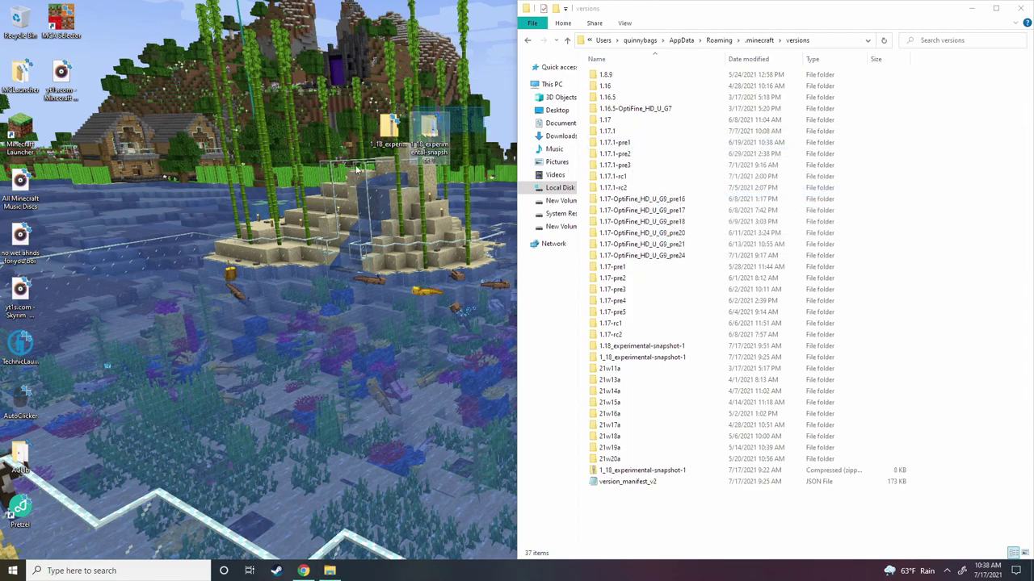
Close the versions folder window and start the Minecraft Launcher by searching Windows for "mine"
{"action": "left_click", "coordinate": [1022, 10]}
{"action": "key", "text": "super"}
{"action": "type", "text": "mine"}
{"action": "key", "text": "Return"}
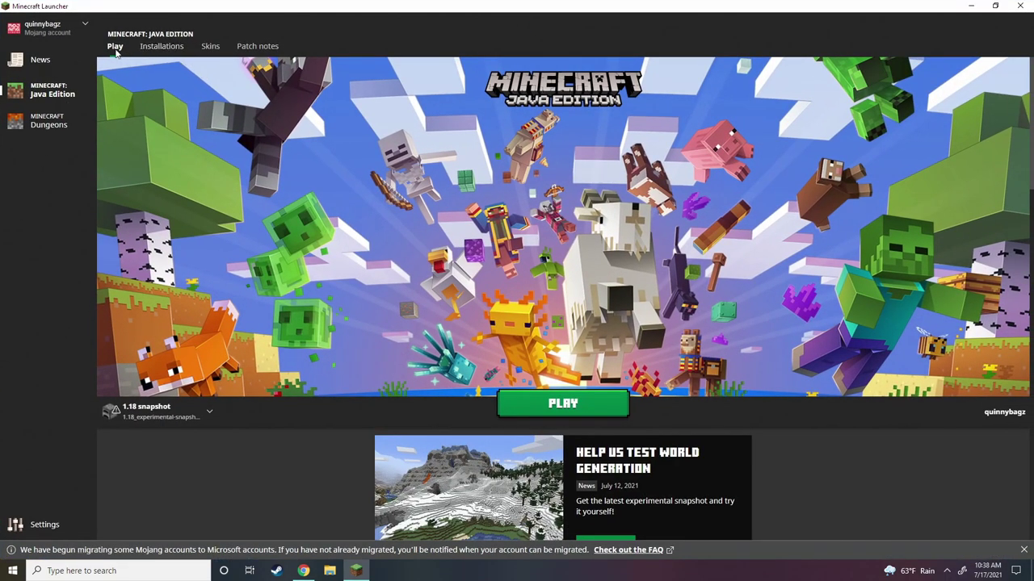
Begin a new Java Edition installation and name it "1.18 newww"
{"action": "left_click", "coordinate": [161, 49]}
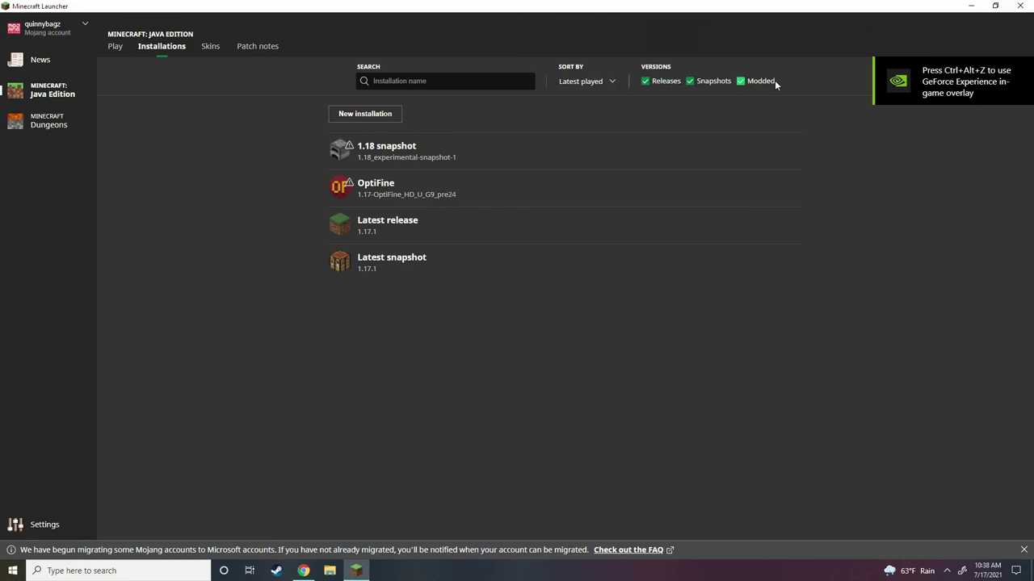
{"action": "left_click", "coordinate": [386, 119]}
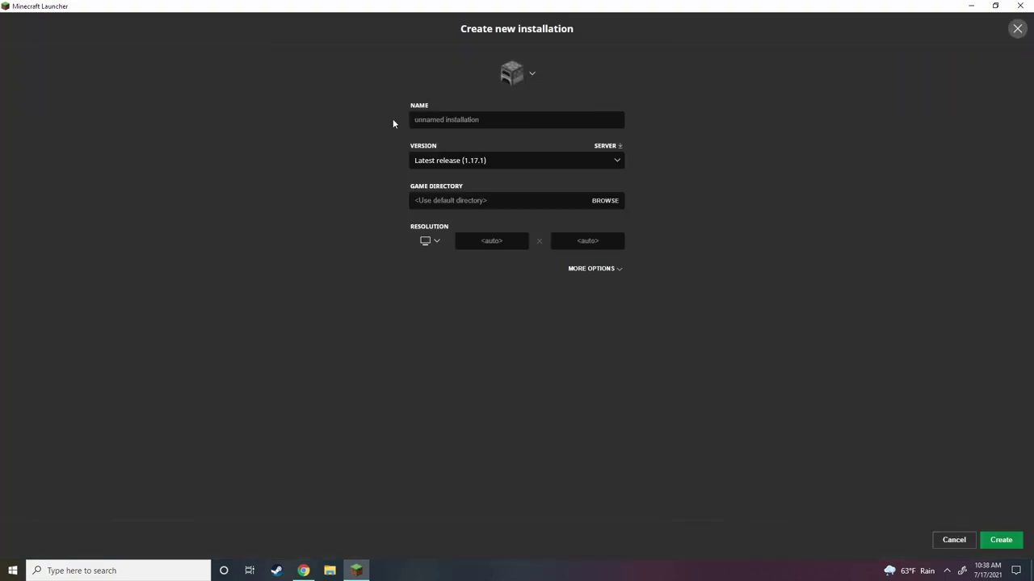
{"action": "left_click", "coordinate": [521, 159]}
{"action": "left_click", "coordinate": [519, 158]}
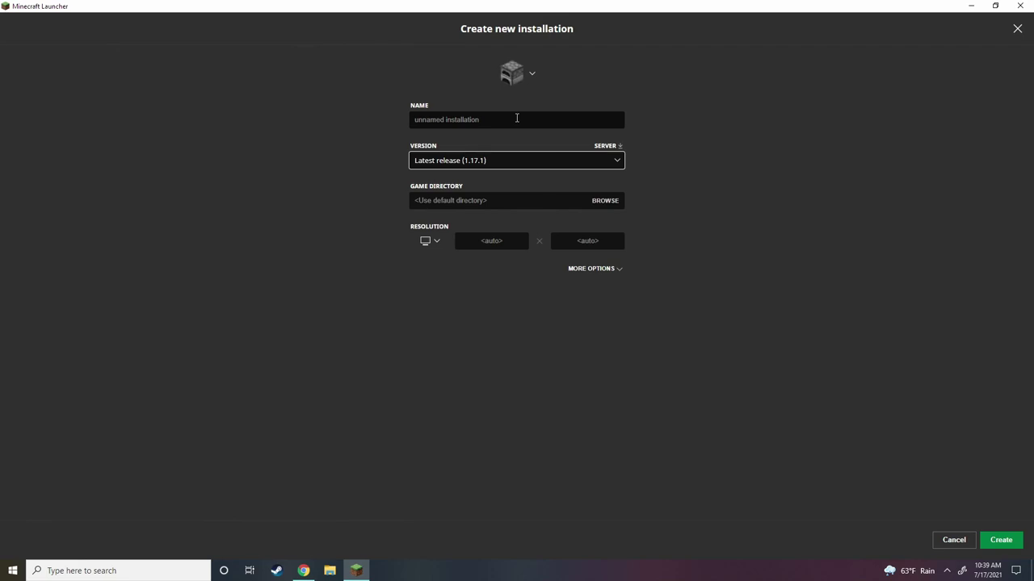
{"action": "left_click", "coordinate": [487, 121]}
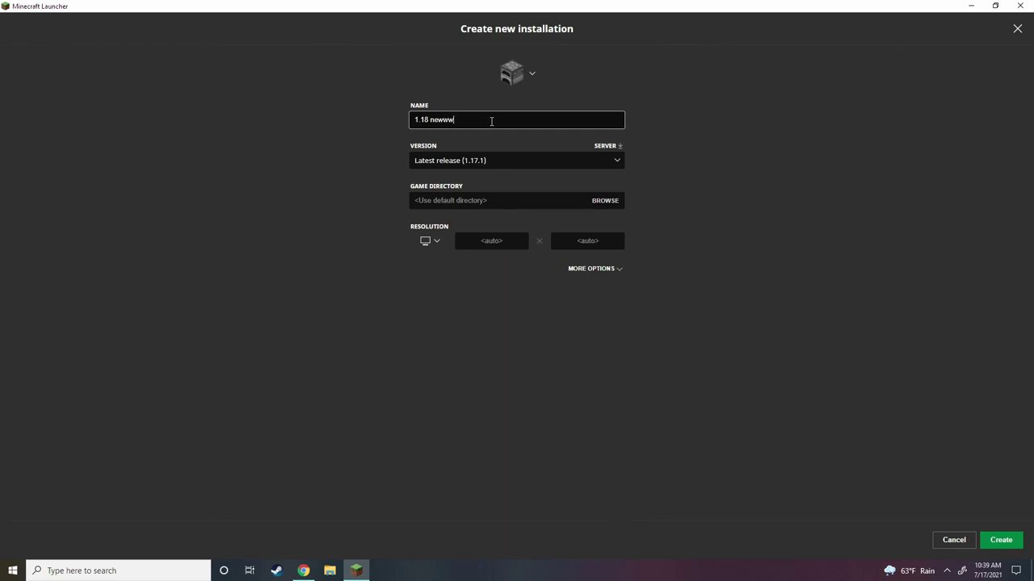
Set the installation's version to pending 1.18_experimental-snapshot-1 and create it
{"action": "left_click", "coordinate": [496, 167]}
{"action": "left_click", "coordinate": [498, 161]}
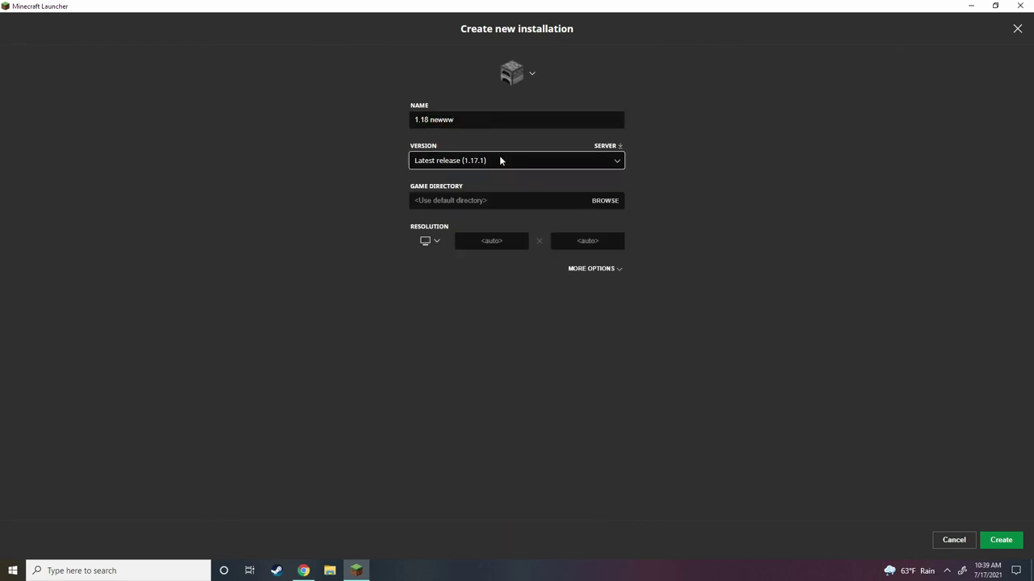
{"action": "left_click", "coordinate": [482, 161]}
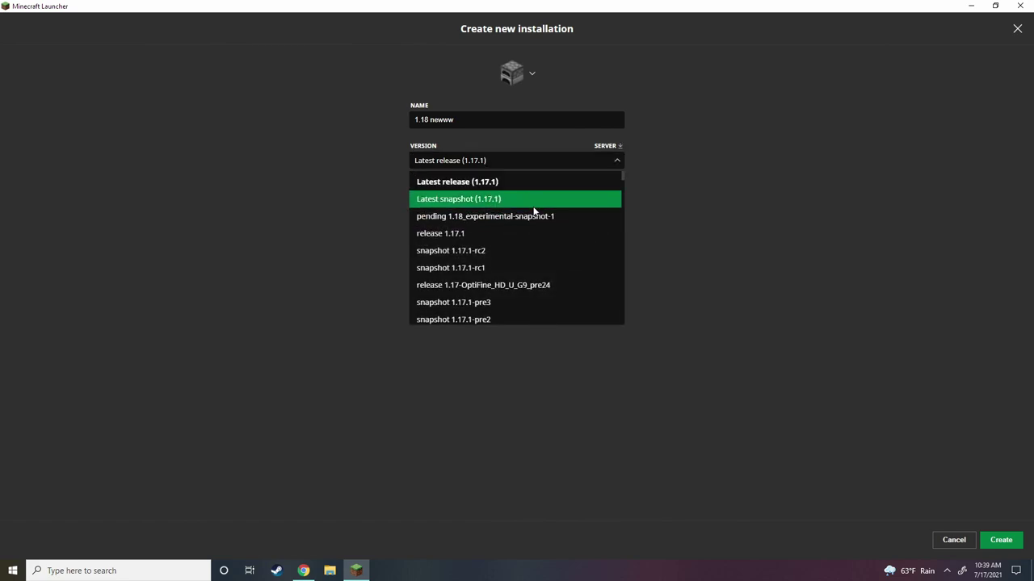
{"action": "left_click", "coordinate": [466, 218]}
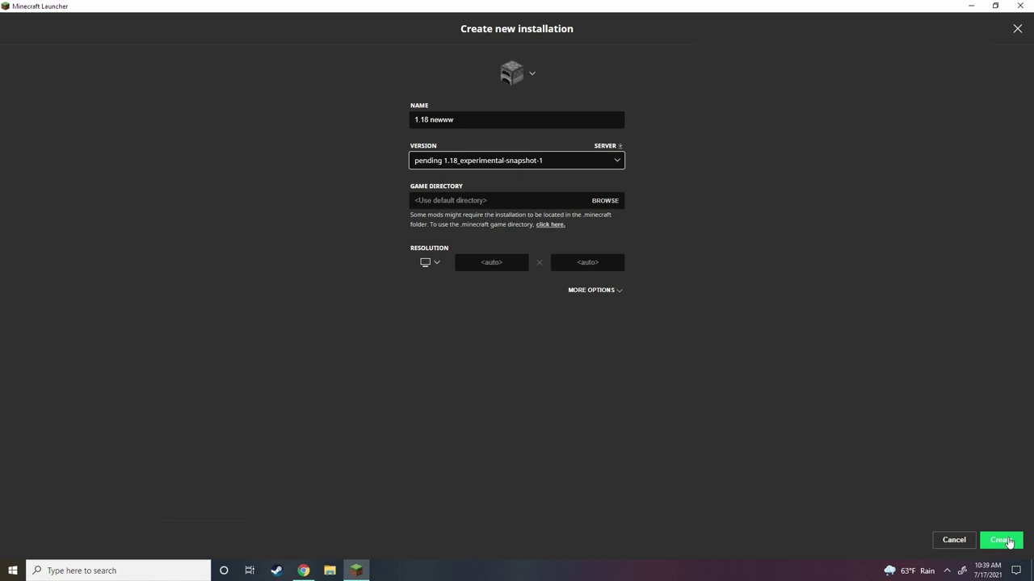
{"action": "left_click", "coordinate": [1000, 540]}
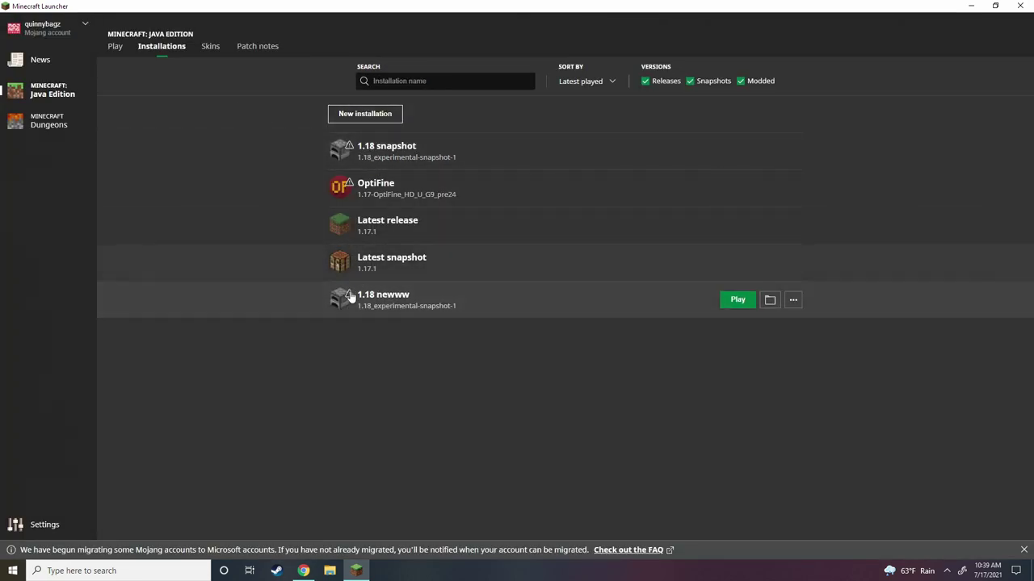
Select the 1.18 newww installation for play and launch it, accepting the modified installation warning
{"action": "left_click", "coordinate": [115, 47]}
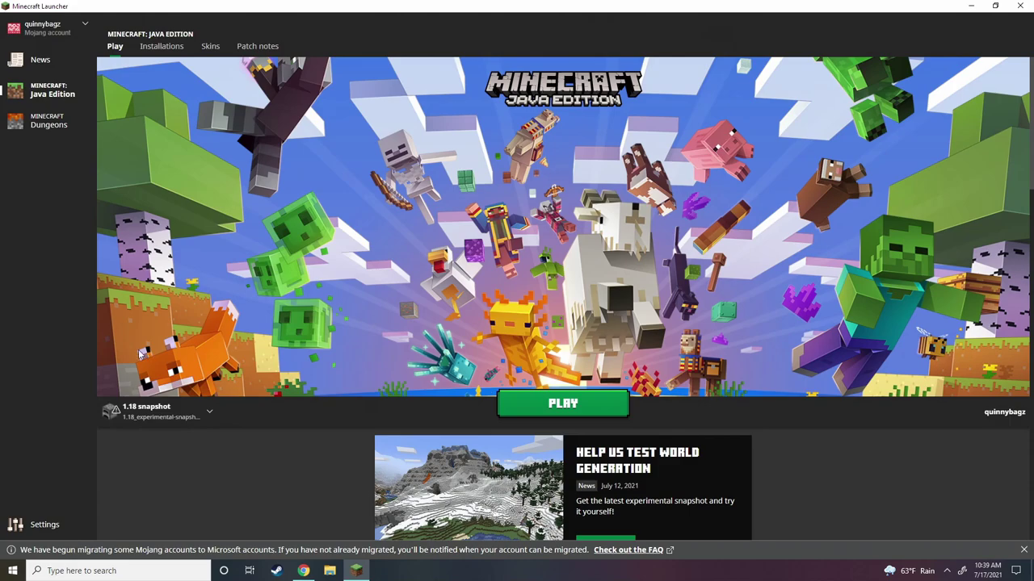
{"action": "left_click", "coordinate": [187, 413]}
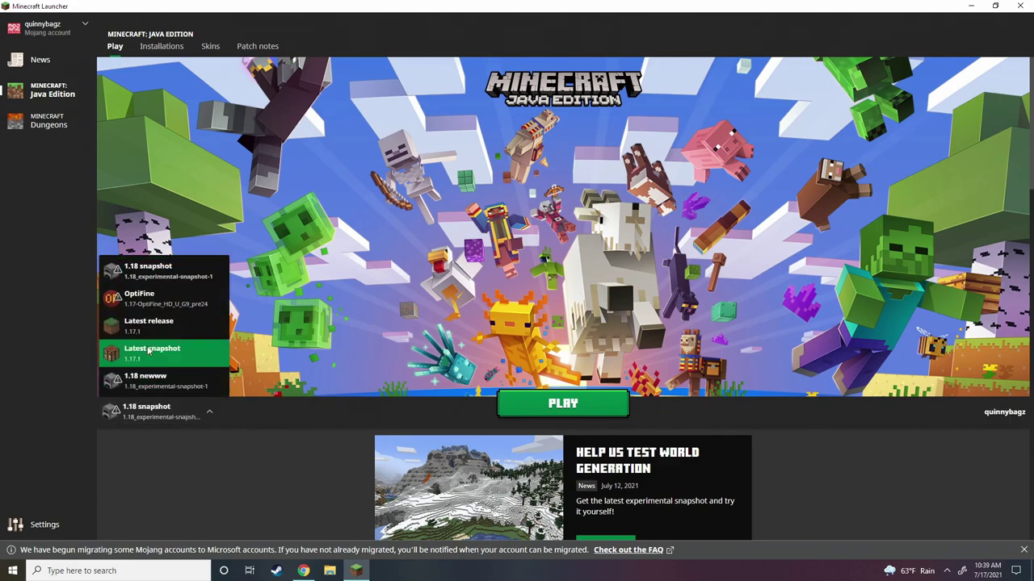
{"action": "left_click", "coordinate": [187, 384]}
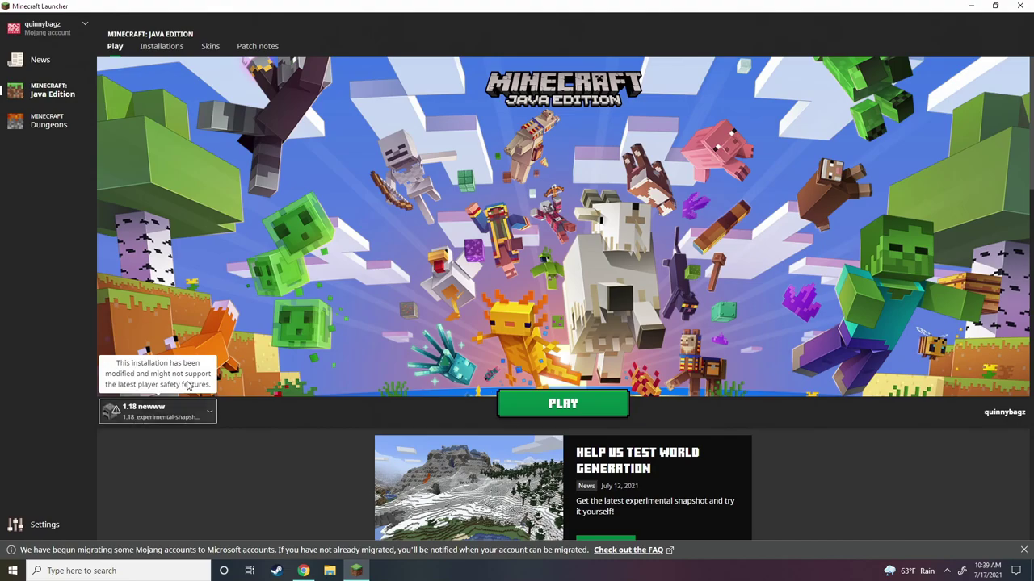
{"action": "left_click", "coordinate": [573, 408]}
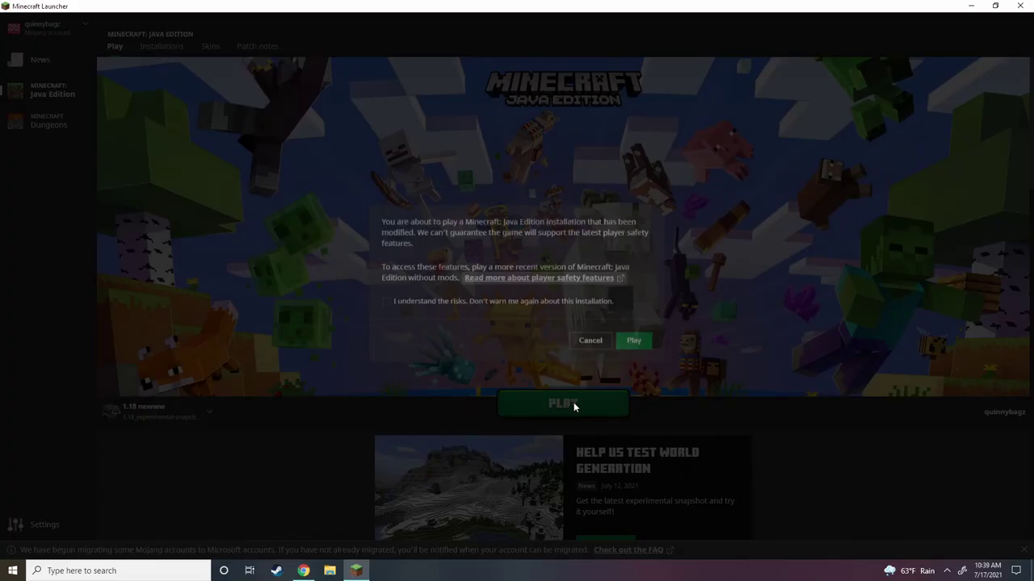
{"action": "left_click", "coordinate": [635, 345]}
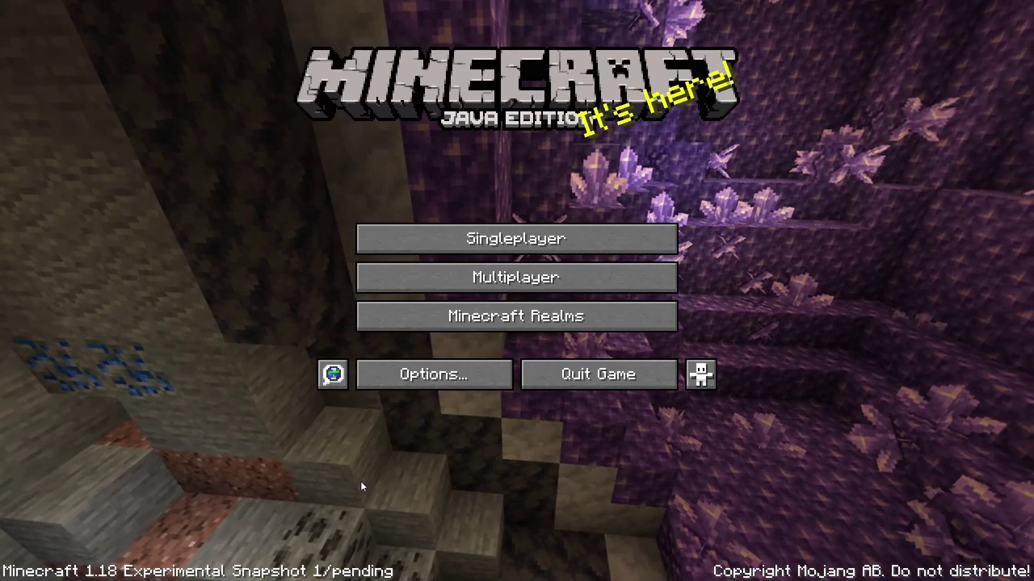
Load the singleplayer world named 1.18 without a backup, accepting the experimental settings warning
{"action": "left_click", "coordinate": [587, 230]}
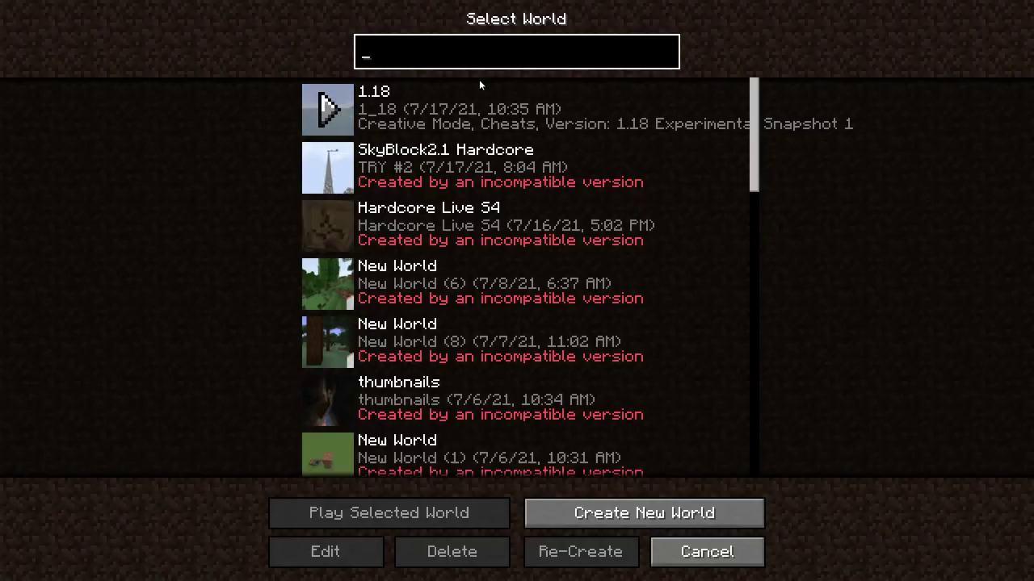
{"action": "double_click", "coordinate": [435, 115]}
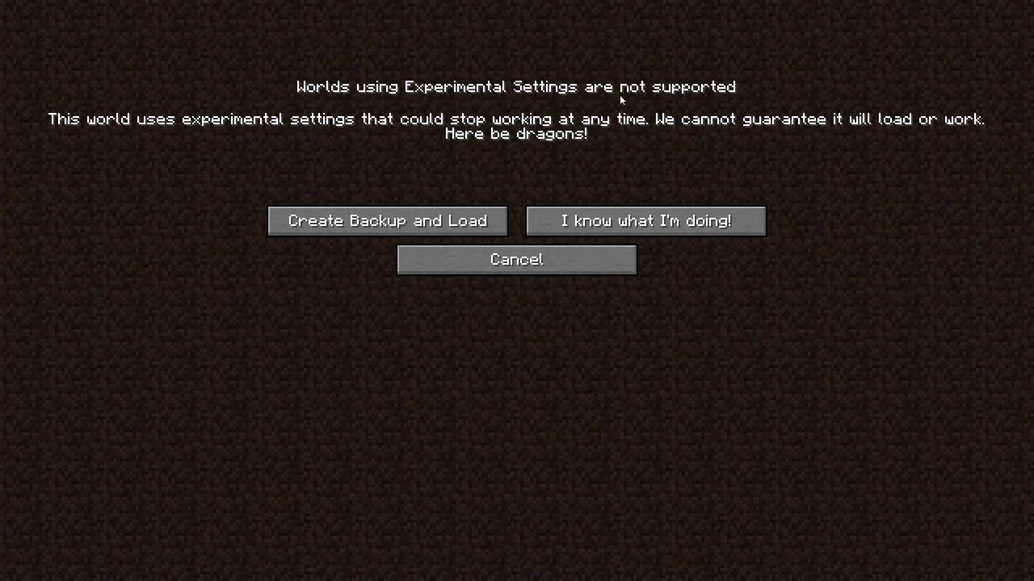
{"action": "left_click", "coordinate": [616, 252]}
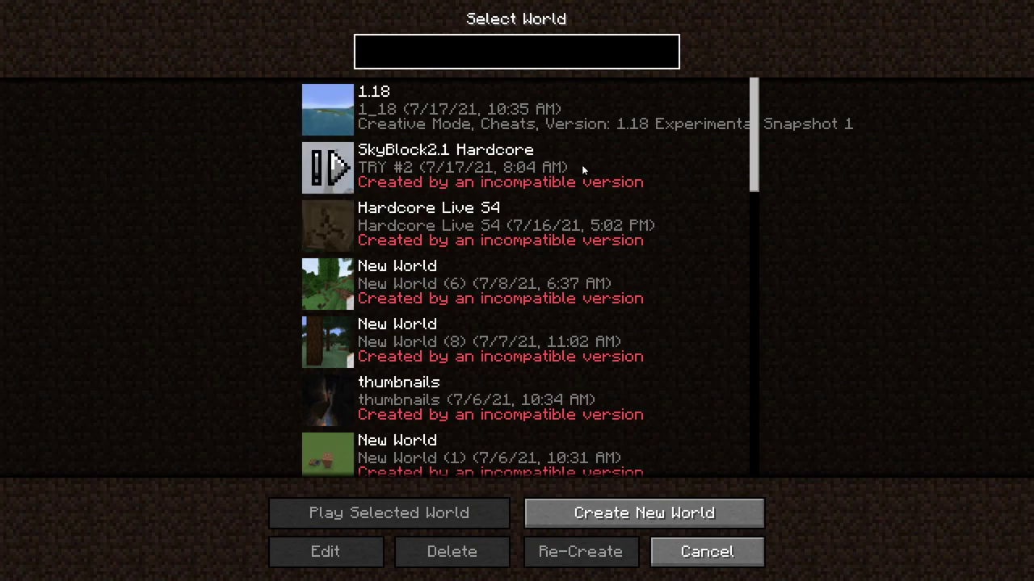
{"action": "left_click", "coordinate": [505, 116]}
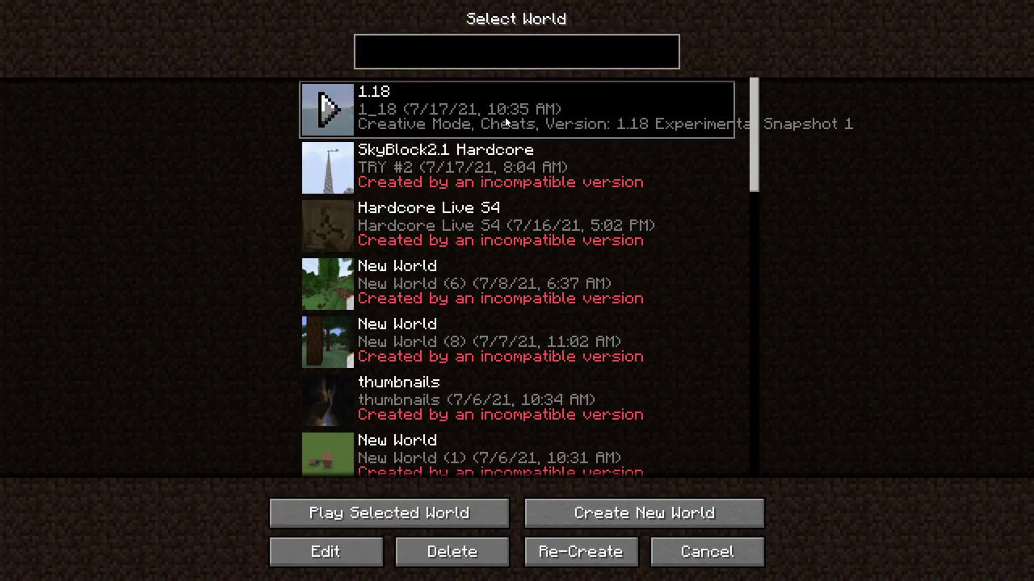
{"action": "left_click", "coordinate": [466, 519]}
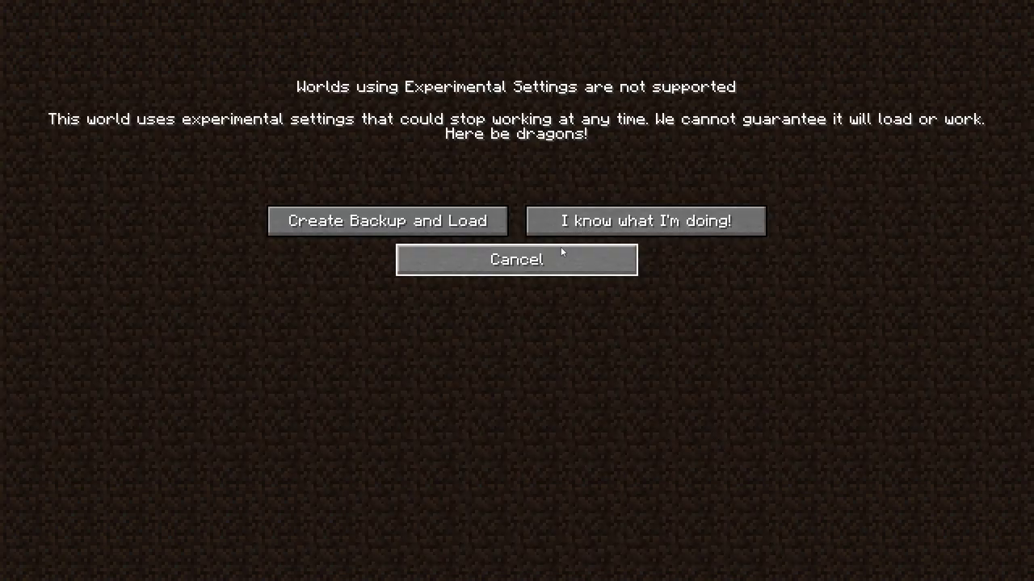
{"action": "left_click", "coordinate": [581, 224]}
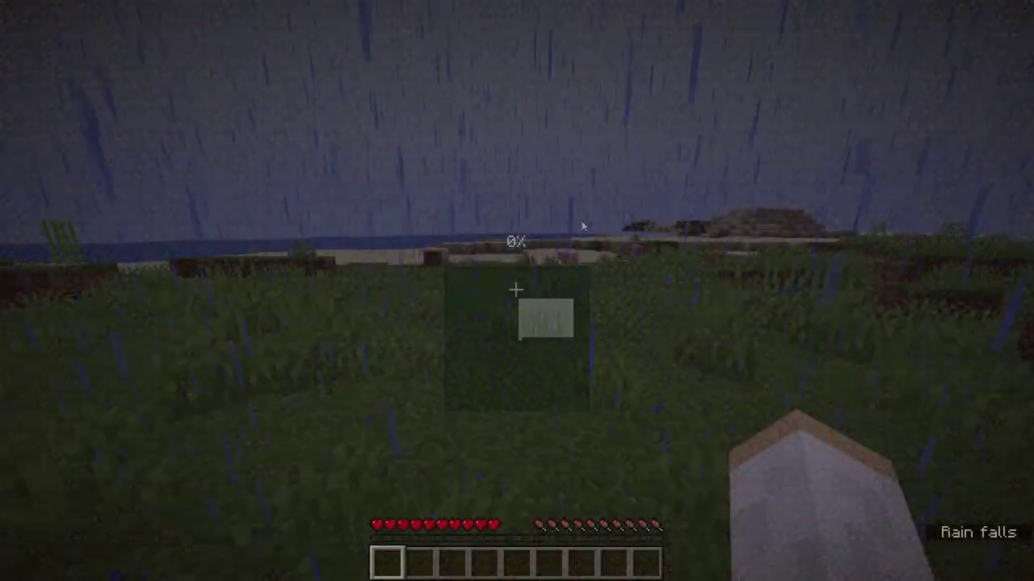
Switch the player out of Survival Mode with the in-game game mode switcher
{"action": "key", "text": "F3+F4"}
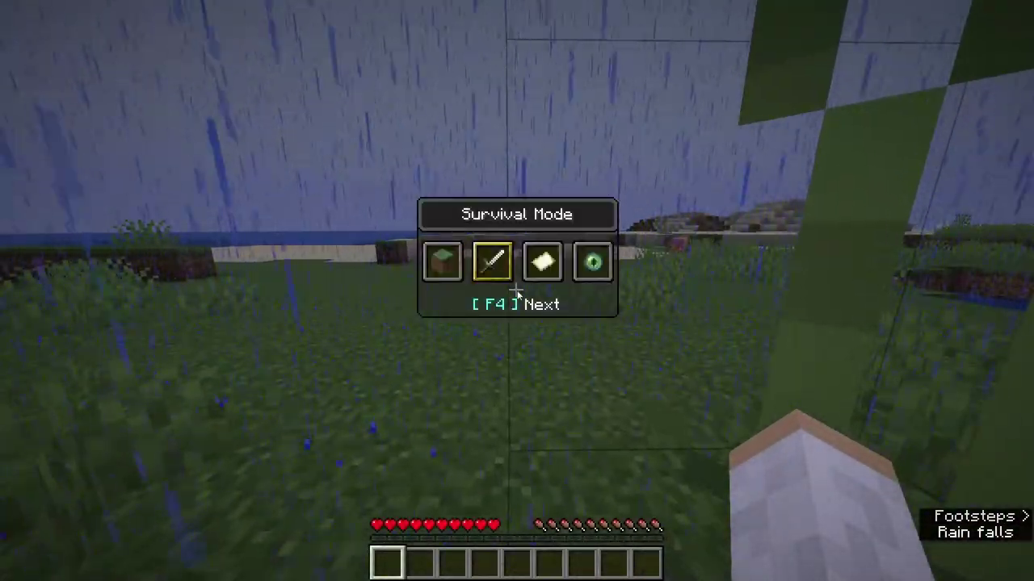
{"action": "key", "text": "F4"}
{"action": "key", "text": "F3+F4"}
{"action": "key", "text": "F4"}
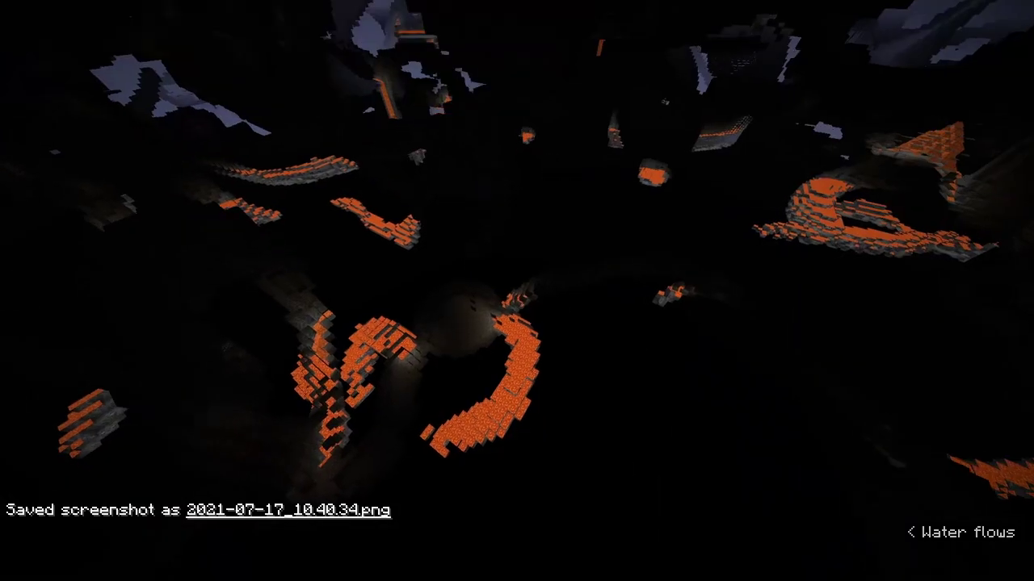
{"action": "key", "text": "shift+F3"}
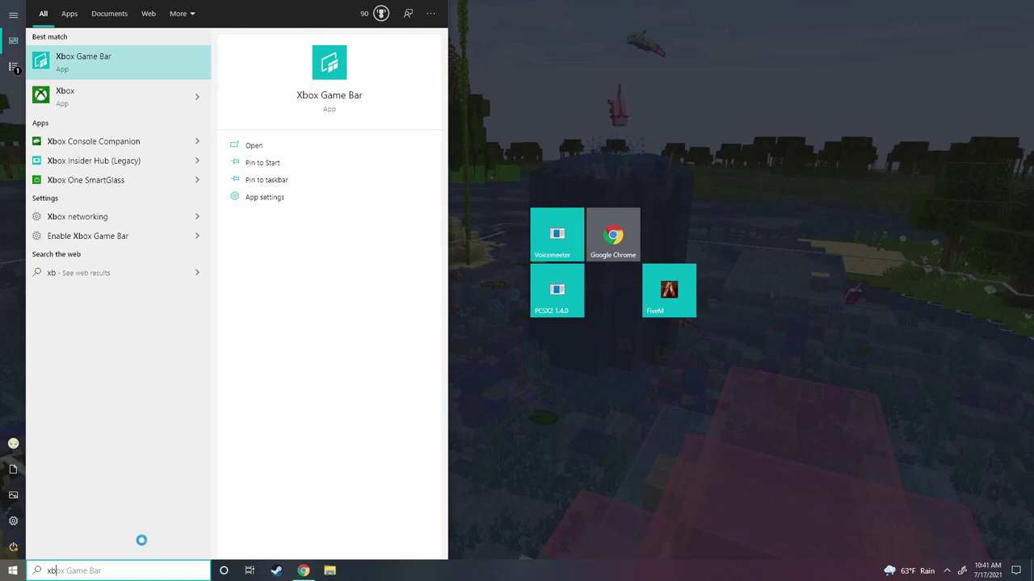
Search Windows for "xbox insi", open the non-legacy Xbox Insider Hub and maximize its window
{"action": "type", "text": " i"}
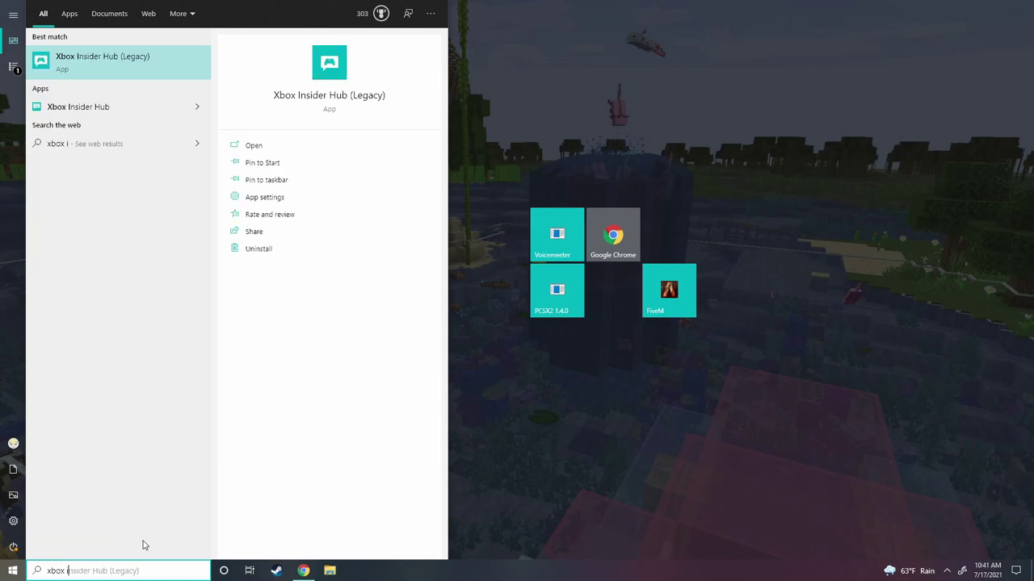
{"action": "type", "text": "nsi"}
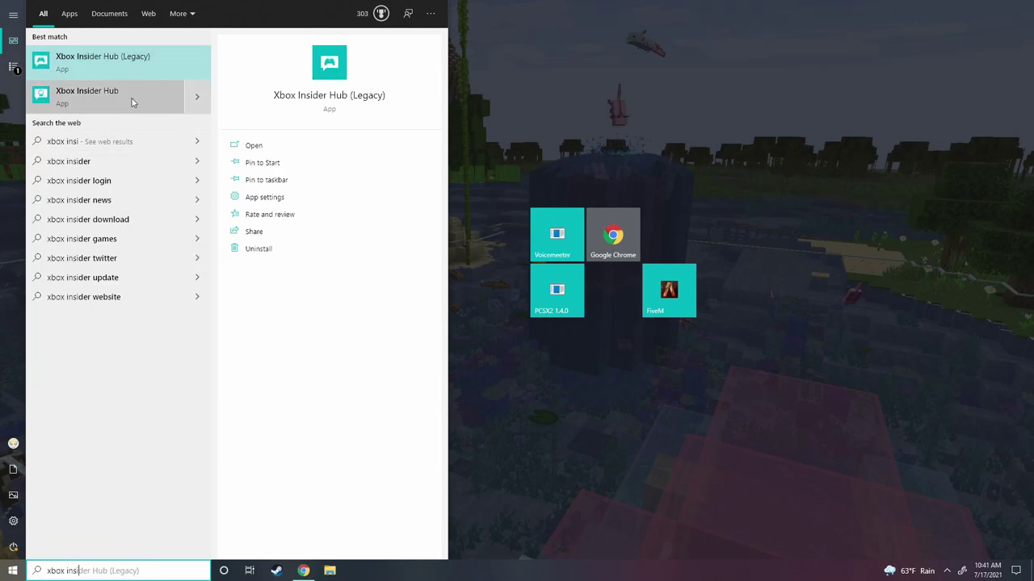
{"action": "left_click", "coordinate": [126, 95]}
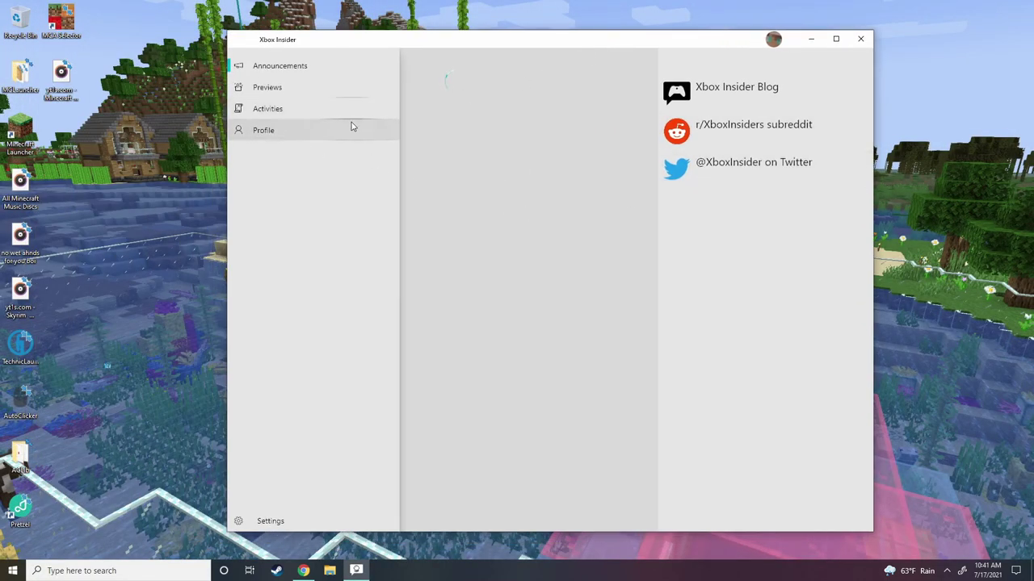
{"action": "left_click_drag", "start_coordinate": [478, 46], "coordinate": [469, 4]}
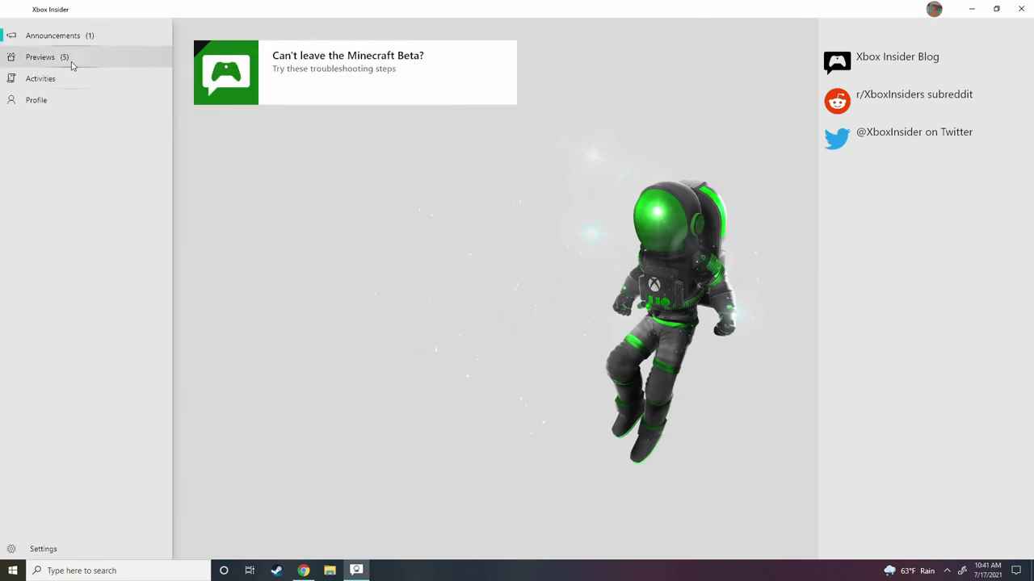
Join the Minecraft for Windows 10 beta from the available previews, accepting its participation notice
{"action": "left_click", "coordinate": [72, 64]}
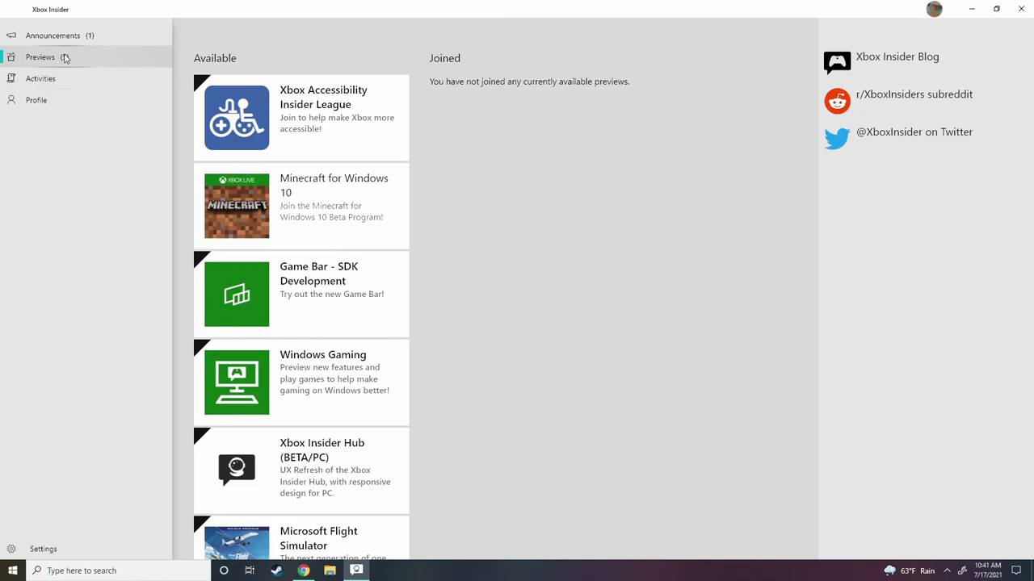
{"action": "scroll", "coordinate": [302, 213], "scroll_direction": "down", "scroll_amount": 2}
{"action": "scroll", "coordinate": [329, 232], "scroll_direction": "up", "scroll_amount": 1}
{"action": "scroll", "coordinate": [336, 194], "scroll_direction": "up", "scroll_amount": 1}
{"action": "scroll", "coordinate": [406, 256], "scroll_direction": "down", "scroll_amount": 2}
{"action": "scroll", "coordinate": [242, 204], "scroll_direction": "up", "scroll_amount": 2}
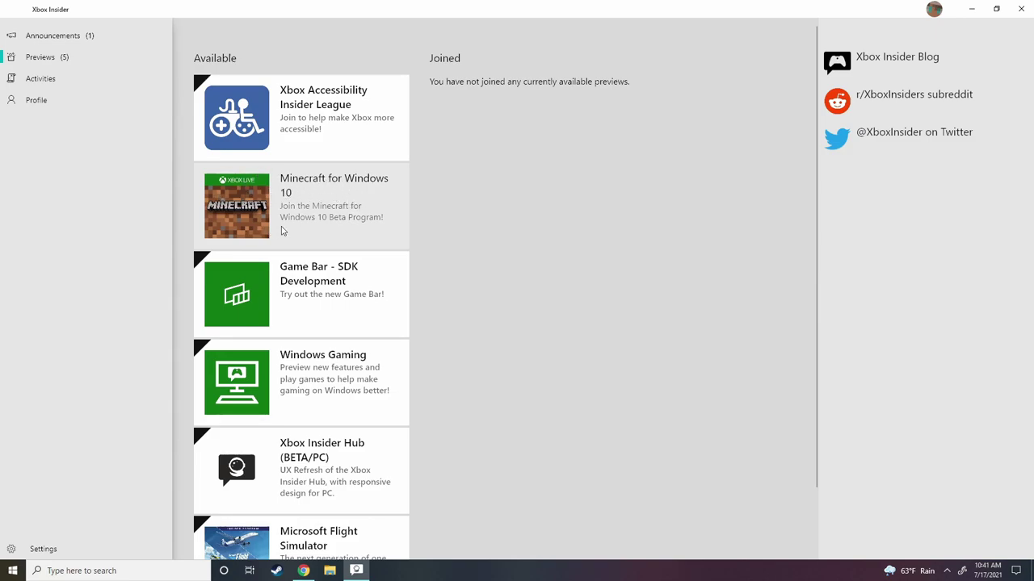
{"action": "left_click", "coordinate": [288, 199]}
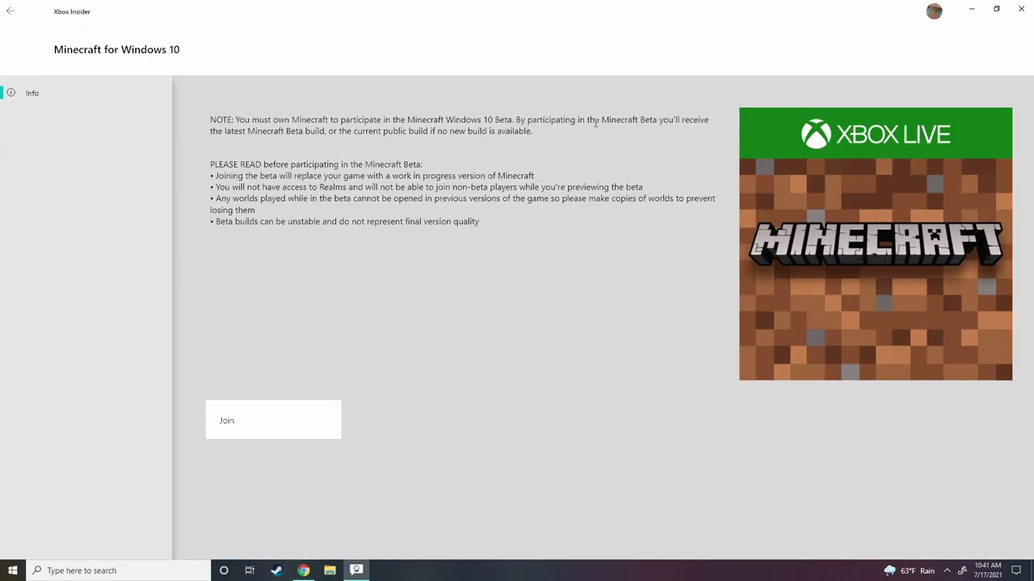
{"action": "left_click", "coordinate": [256, 404]}
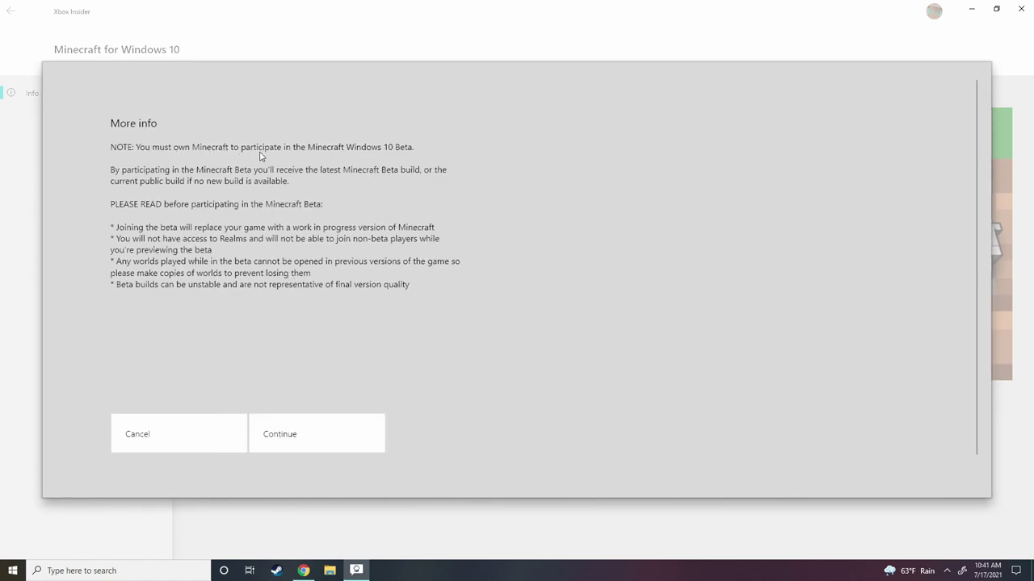
{"action": "left_click", "coordinate": [305, 443]}
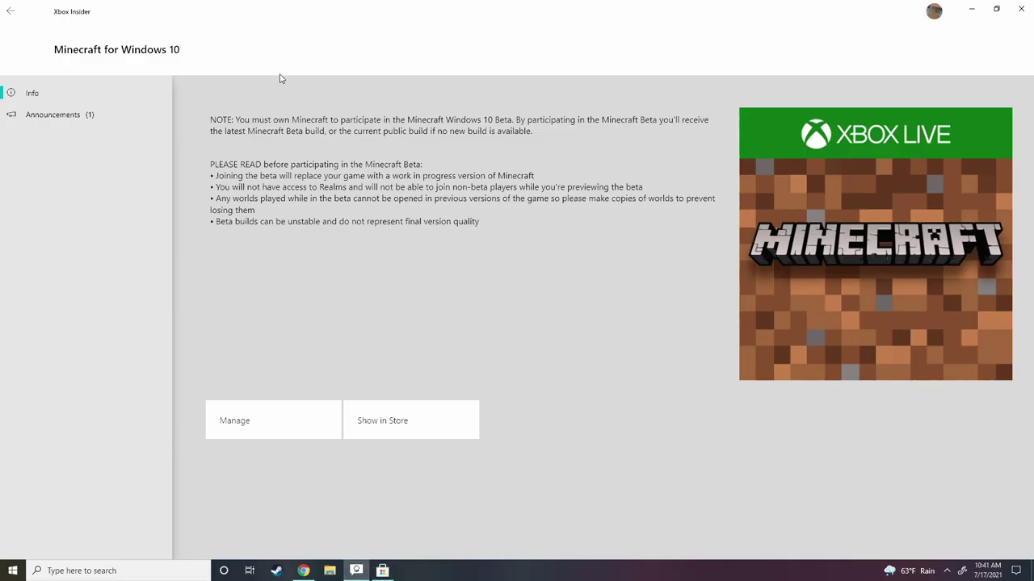
Open the management options of the Minecraft for Windows 10 preview, and switch to Microsoft Store
{"action": "left_click", "coordinate": [279, 408]}
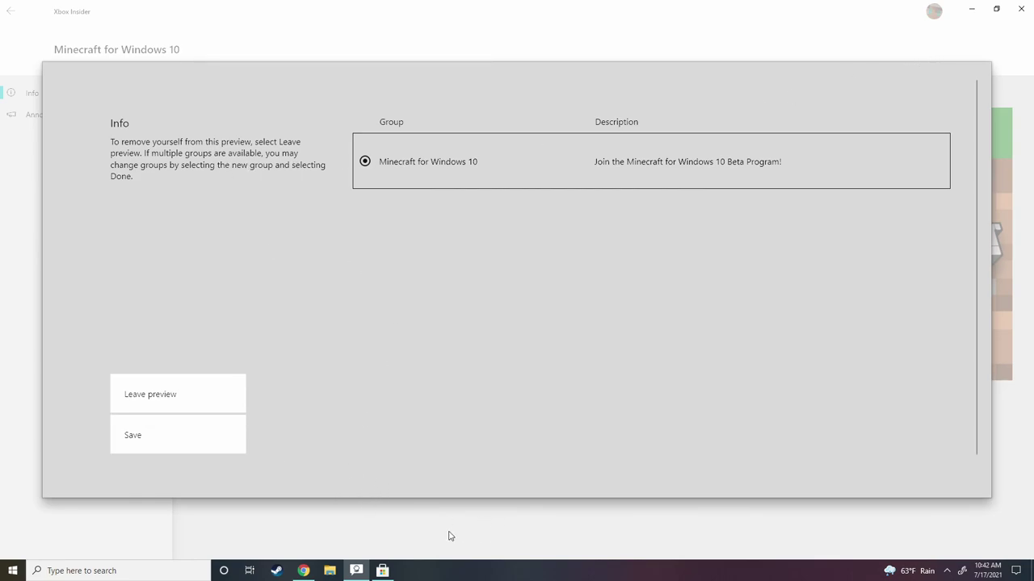
{"action": "left_click", "coordinate": [383, 571]}
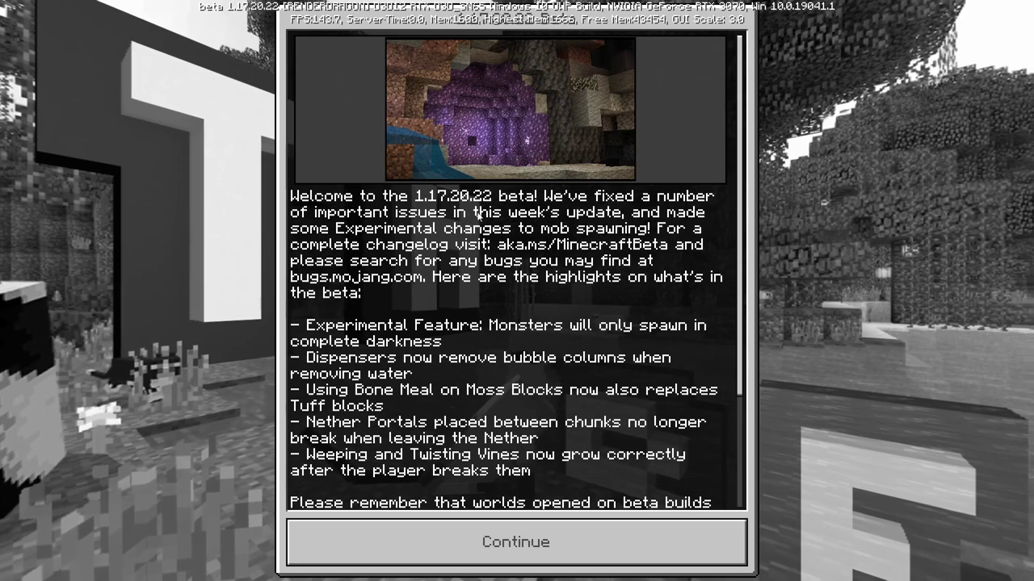
Read through the 1.17.20.22 beta welcome notes in Minecraft and continue to the main menu
{"action": "scroll", "coordinate": [459, 345], "scroll_direction": "down", "scroll_amount": 1}
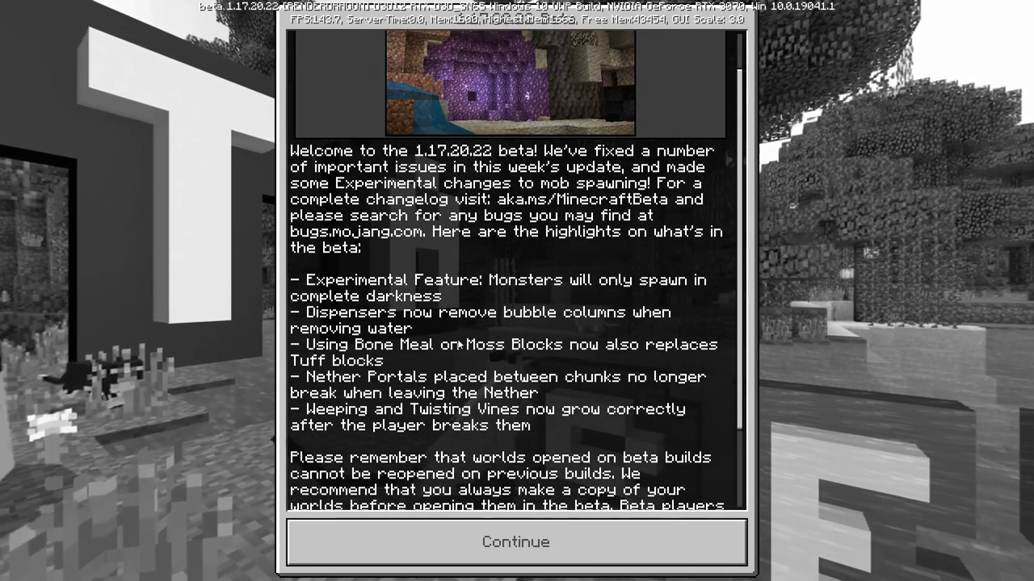
{"action": "scroll", "coordinate": [460, 345], "scroll_direction": "down", "scroll_amount": 2}
{"action": "left_click", "coordinate": [519, 530]}
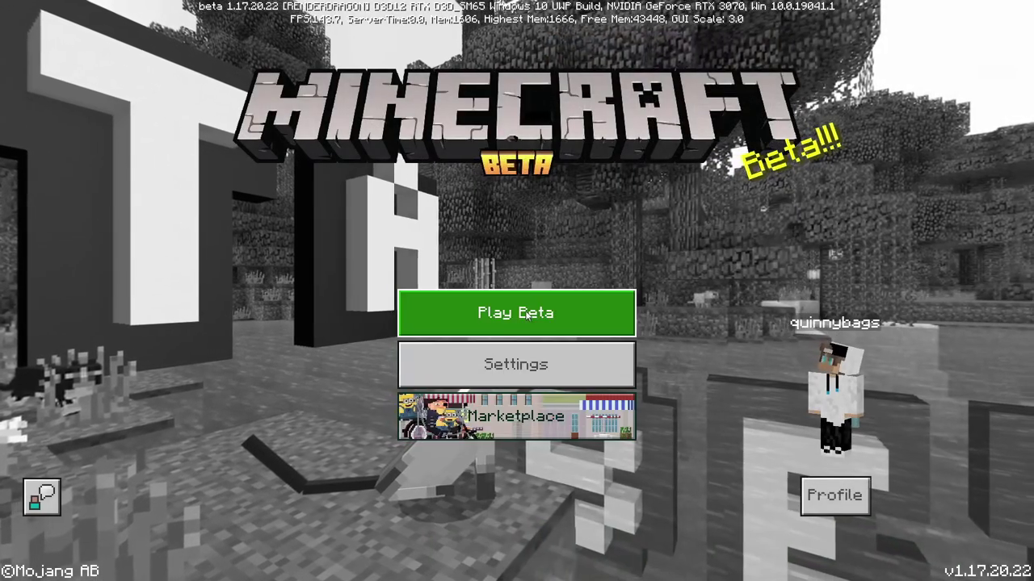
Start creating a new world from the beta worlds list
{"action": "left_click", "coordinate": [526, 314]}
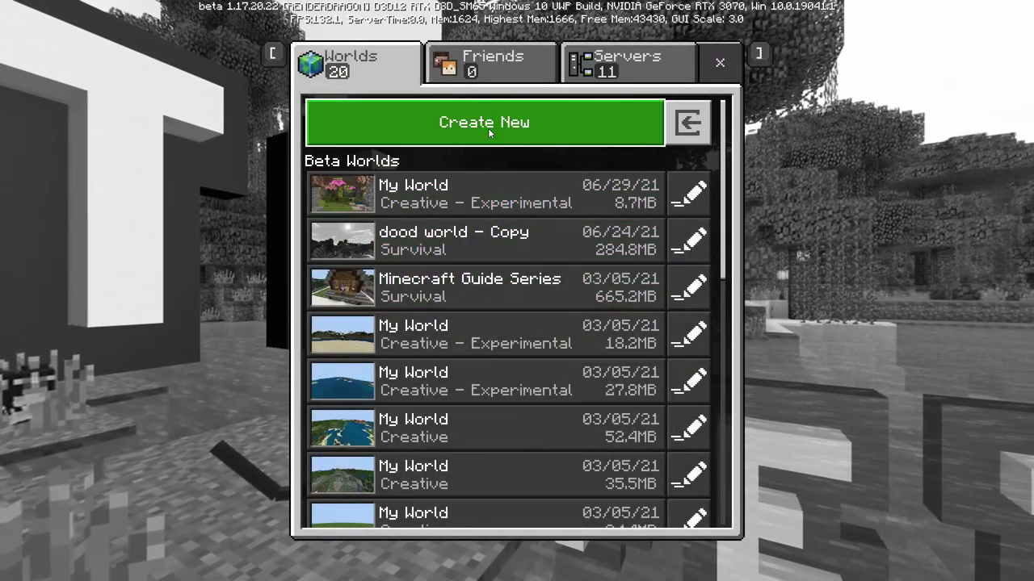
{"action": "left_click", "coordinate": [488, 127]}
{"action": "left_click", "coordinate": [501, 70]}
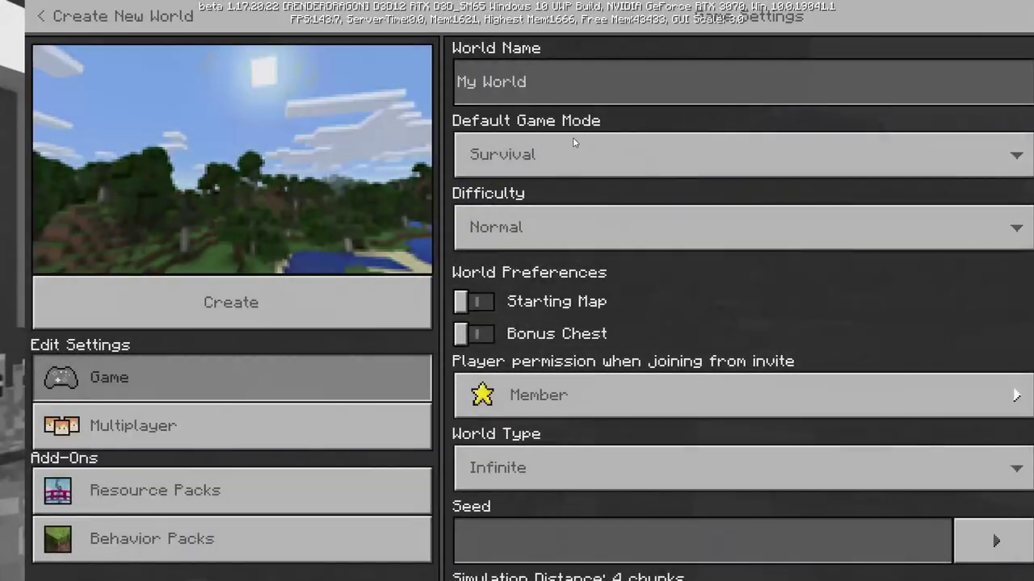
Turn on the Caves and Cliffs experiment for the new world
{"action": "scroll", "coordinate": [573, 138], "scroll_direction": "down", "scroll_amount": 10}
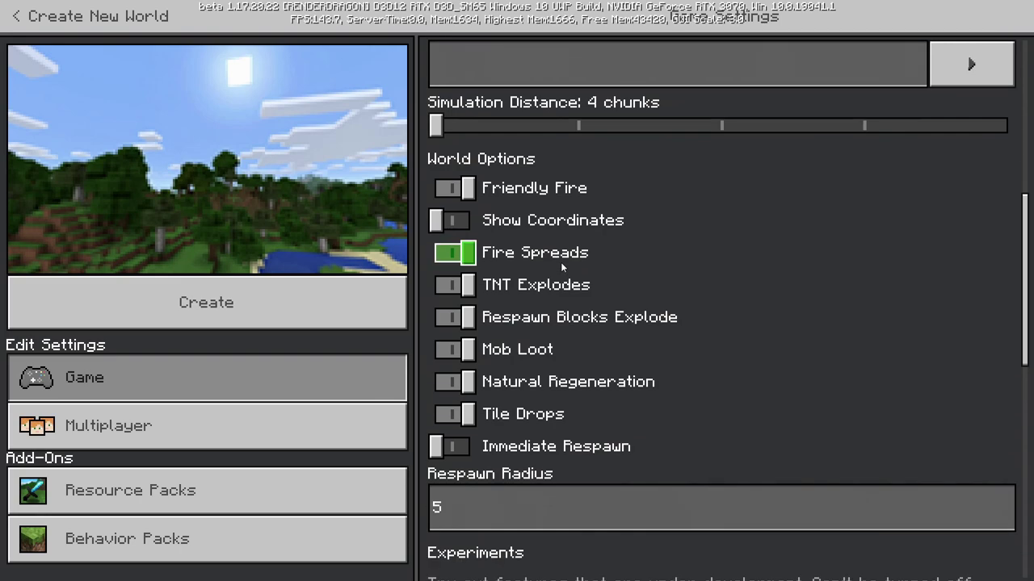
{"action": "scroll", "coordinate": [561, 264], "scroll_direction": "down", "scroll_amount": 10}
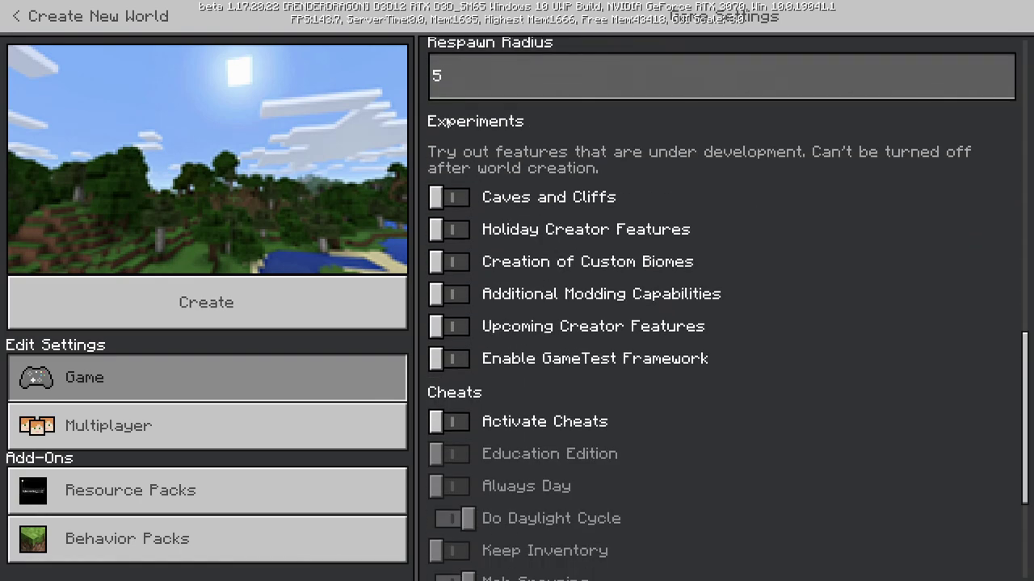
{"action": "left_click", "coordinate": [455, 206]}
{"action": "left_click", "coordinate": [453, 335]}
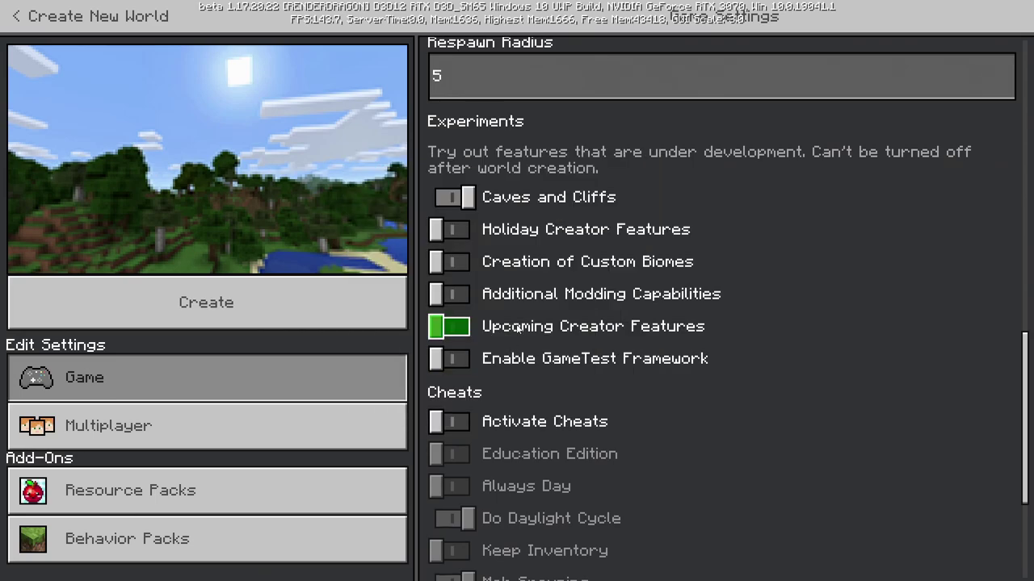
Set the new world's default game mode to Creative and create the world
{"action": "scroll", "coordinate": [517, 303], "scroll_direction": "up", "scroll_amount": 10}
{"action": "scroll", "coordinate": [527, 295], "scroll_direction": "up", "scroll_amount": 5}
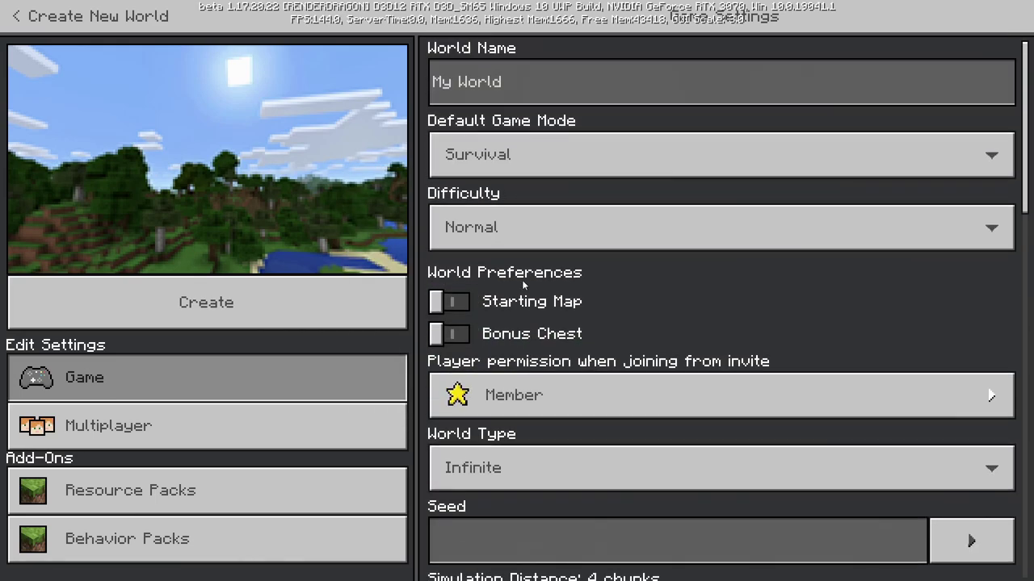
{"action": "left_click", "coordinate": [517, 154]}
{"action": "left_click", "coordinate": [517, 173]}
{"action": "left_click", "coordinate": [527, 343]}
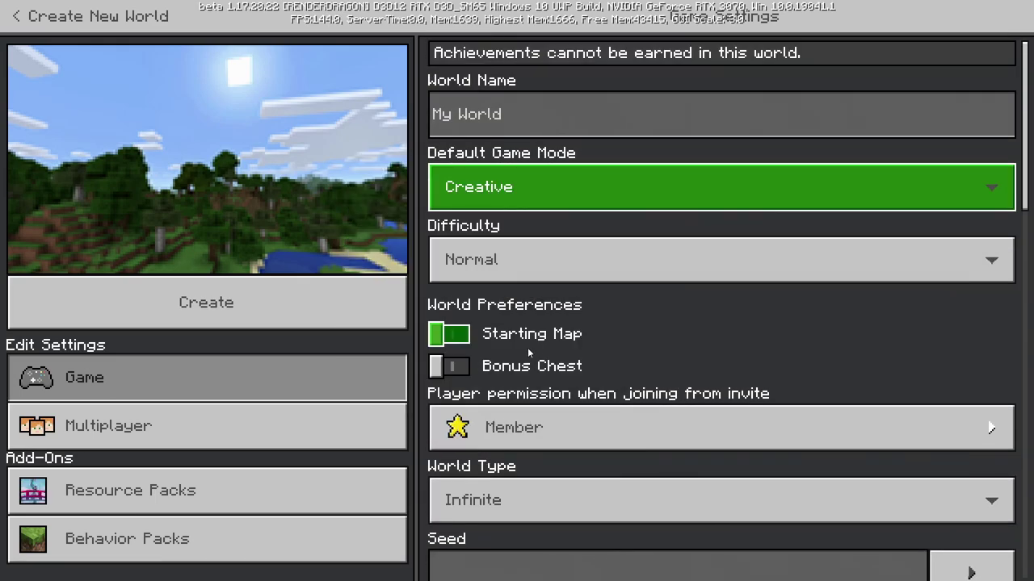
{"action": "left_click", "coordinate": [289, 302]}
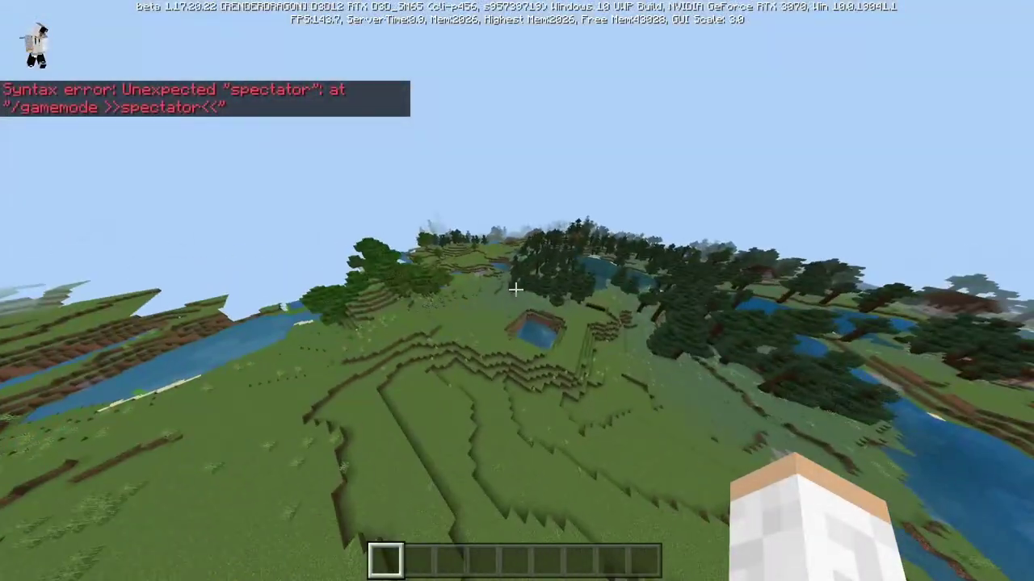
Fly over the new world's surface and dive into the deep water hole beside the trees
{"action": "key", "text": "w"}
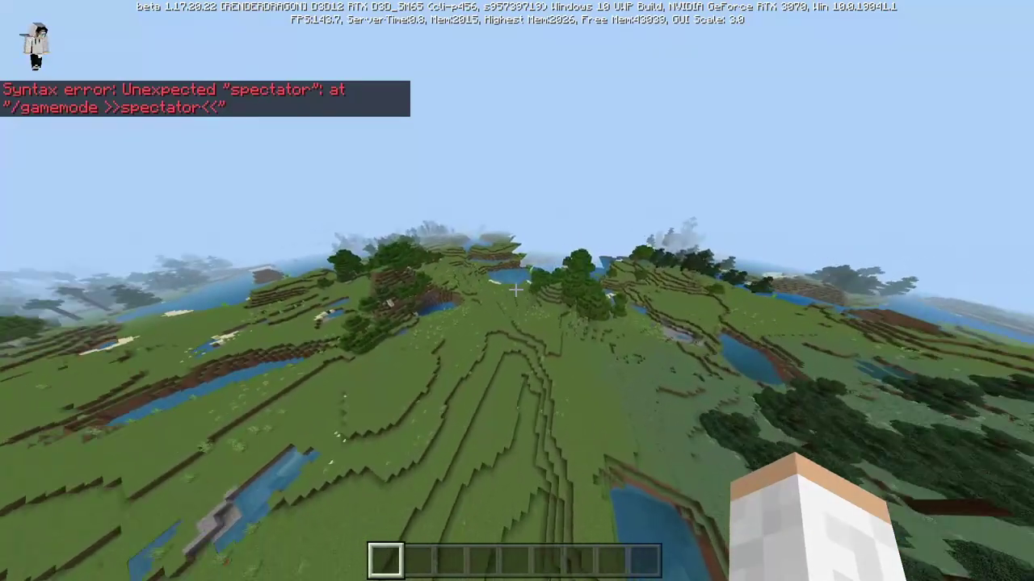
{"action": "key", "text": "w"}
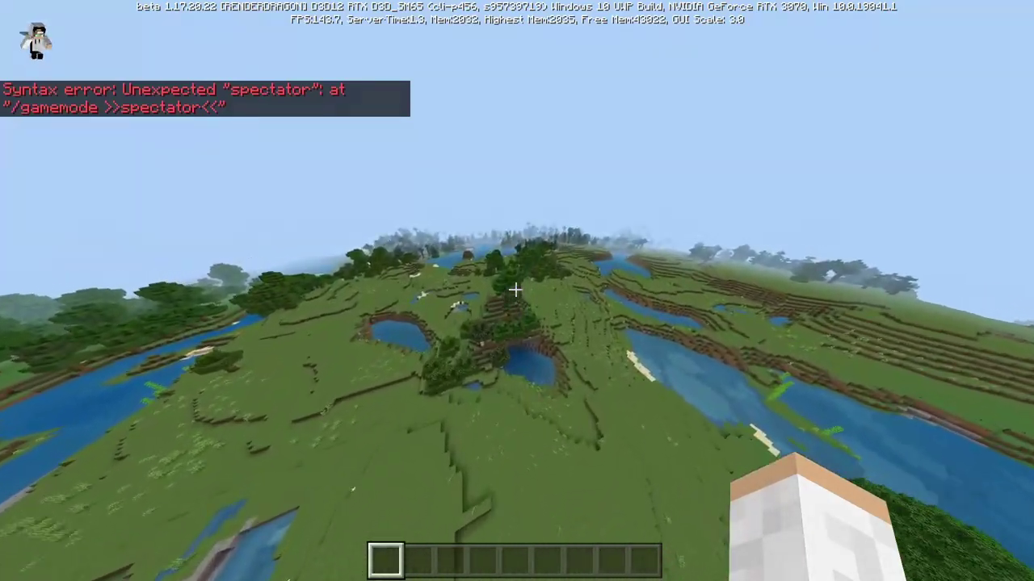
{"action": "key", "text": "w"}
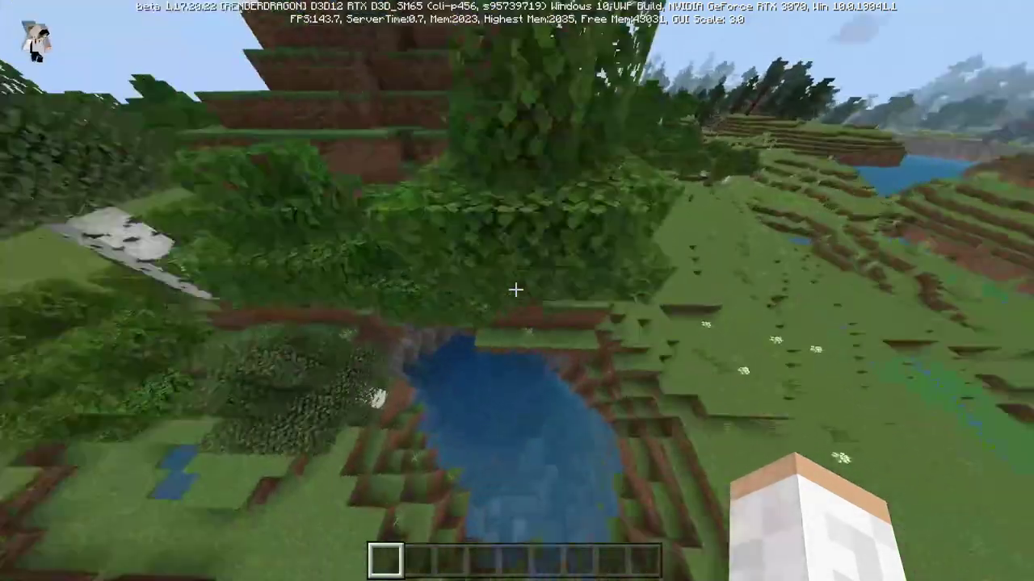
{"action": "key", "text": "w"}
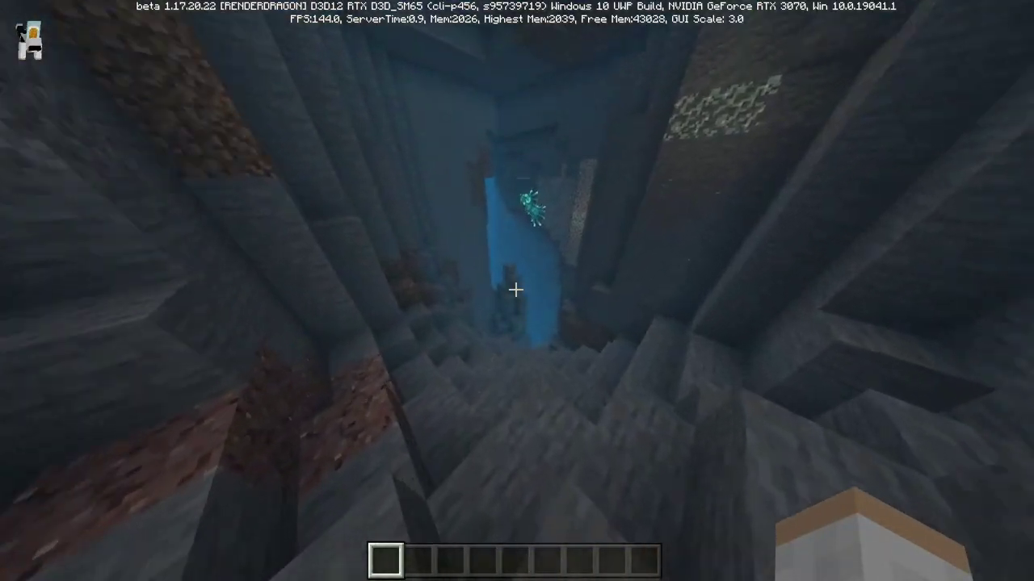
Explore the underground ravine and its flooded passages down to about Y -40, then swim back up
{"action": "key", "text": "w"}
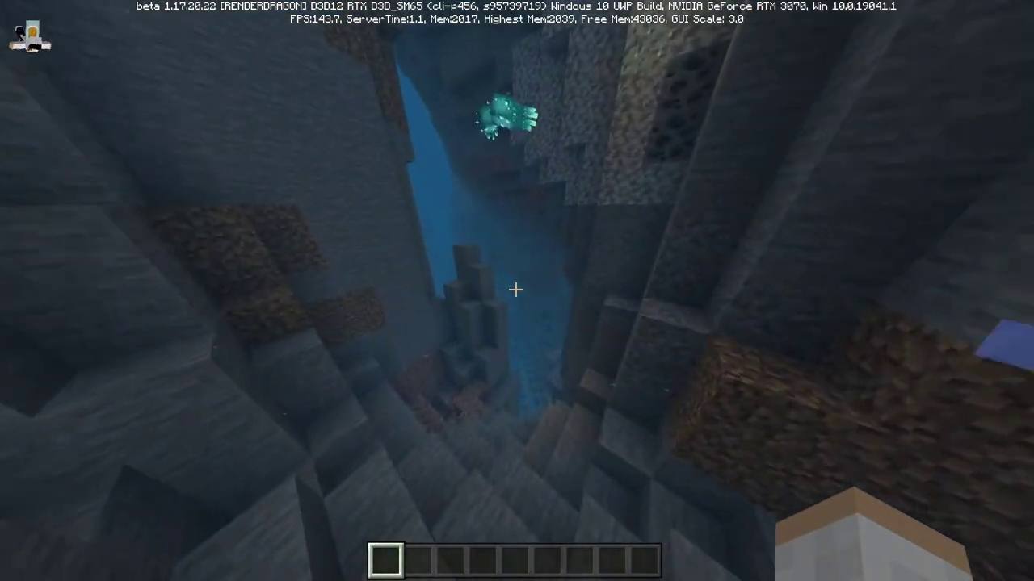
{"action": "key", "text": "w"}
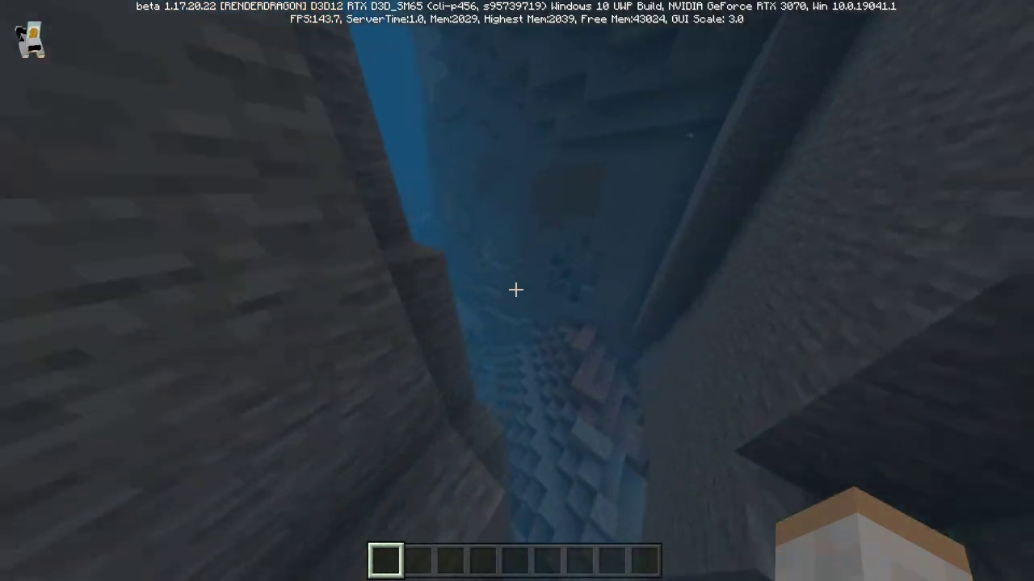
{"action": "key", "text": "w"}
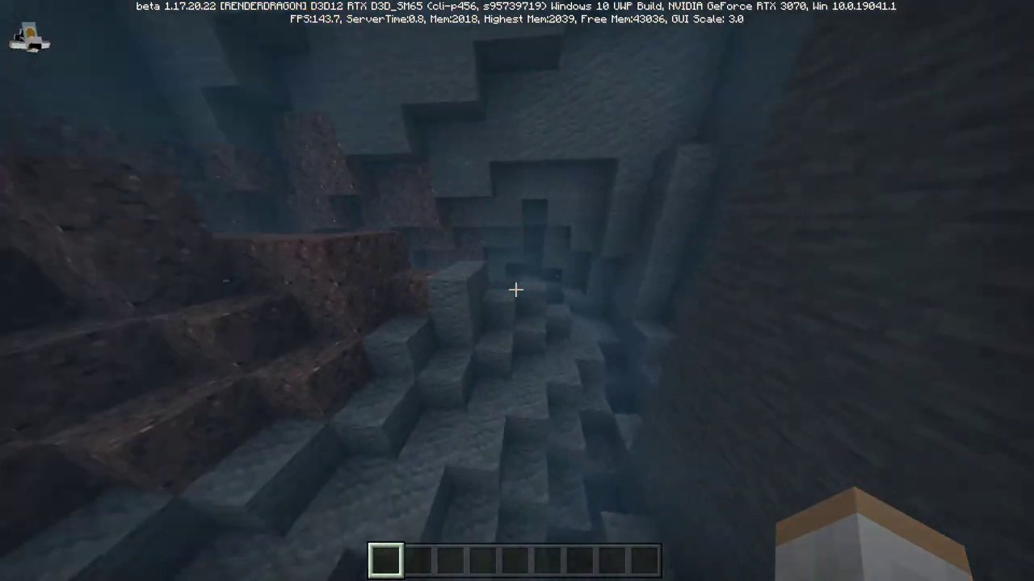
{"action": "key", "text": "w"}
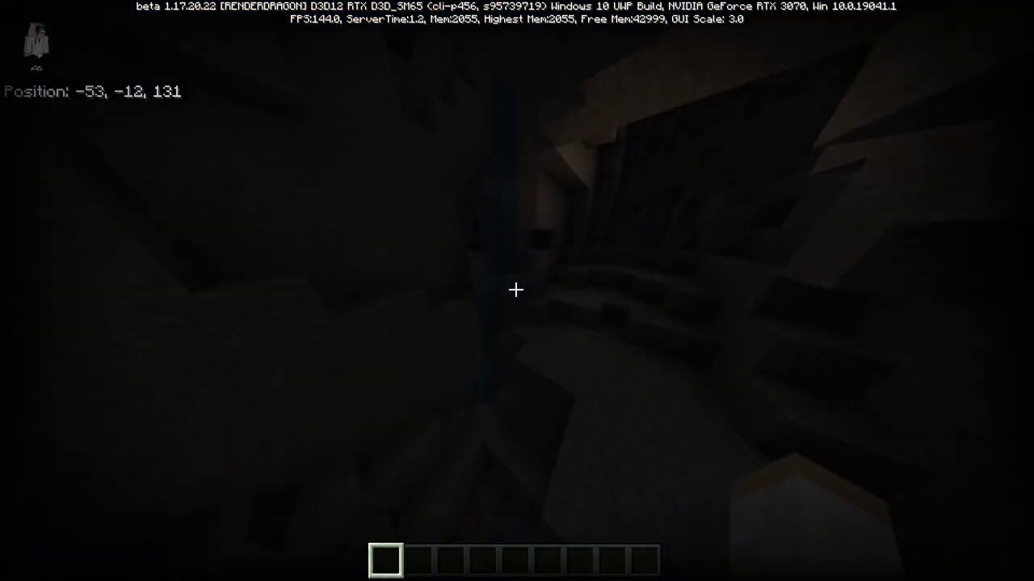
{"action": "key", "text": "w"}
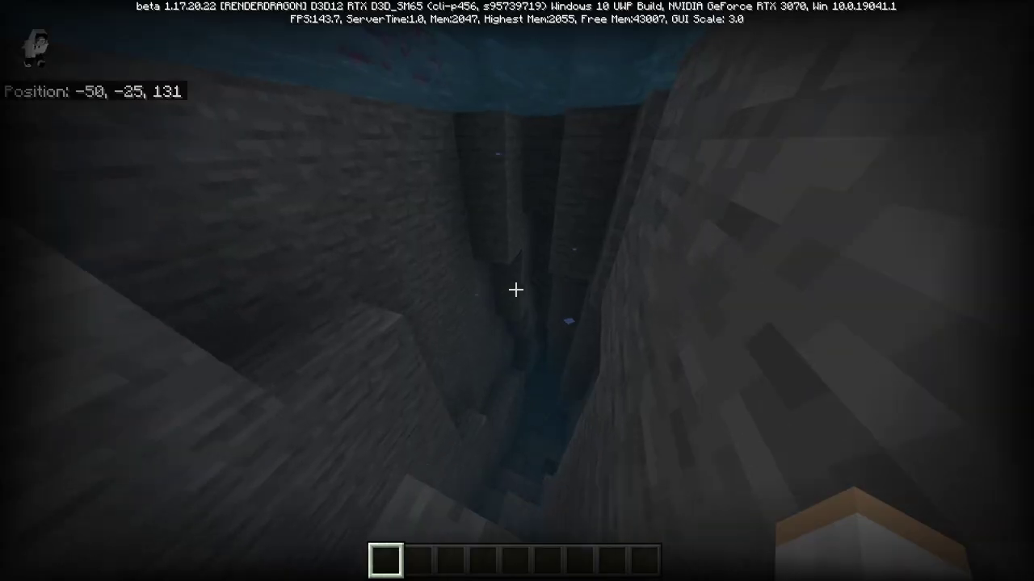
{"action": "key", "text": "w"}
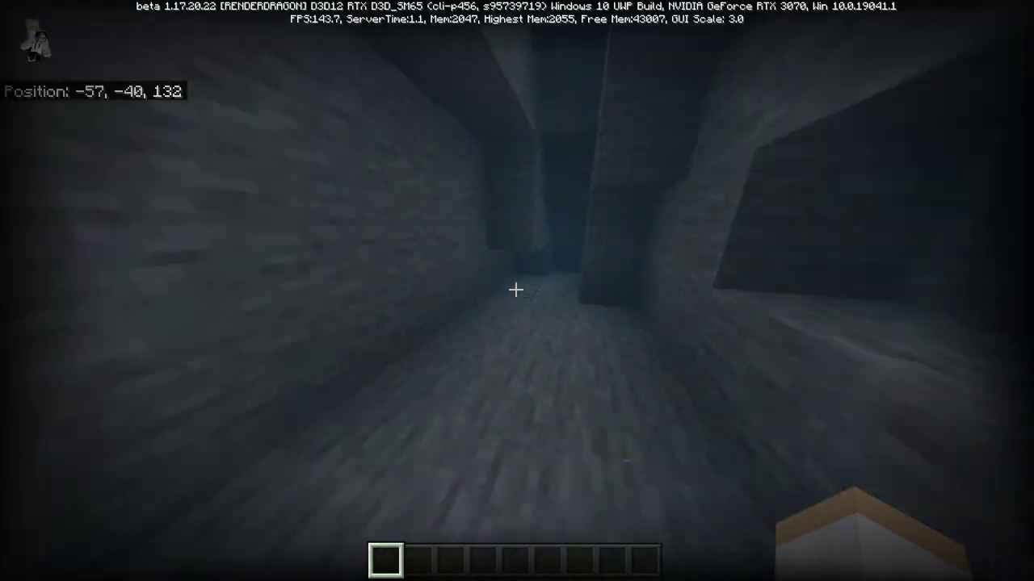
{"action": "key", "text": "space"}
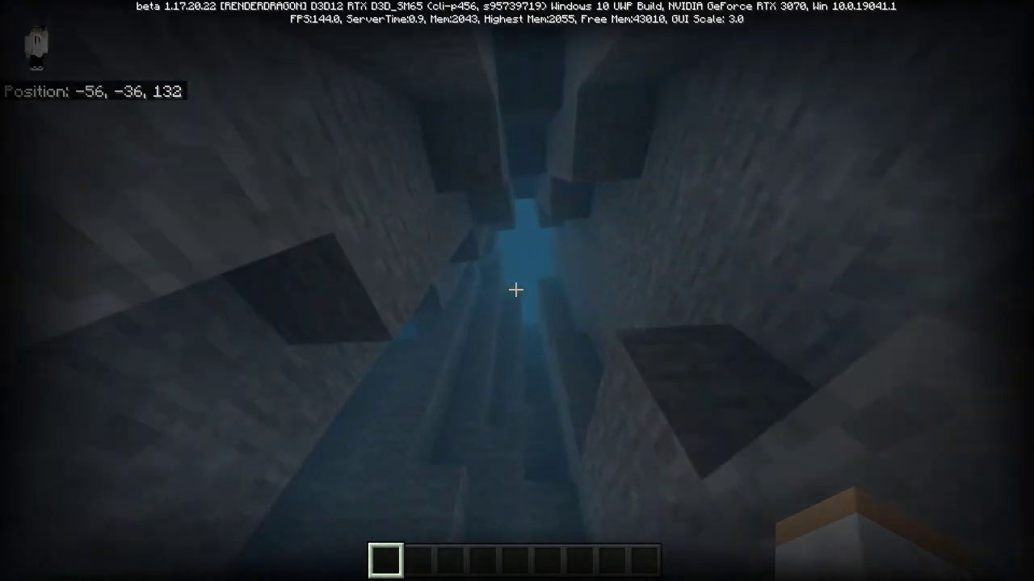
{"action": "key", "text": "space"}
Fly through the dark cave past the redstone ore toward the lava to examine the new cave generation
{"action": "key", "text": "w"}
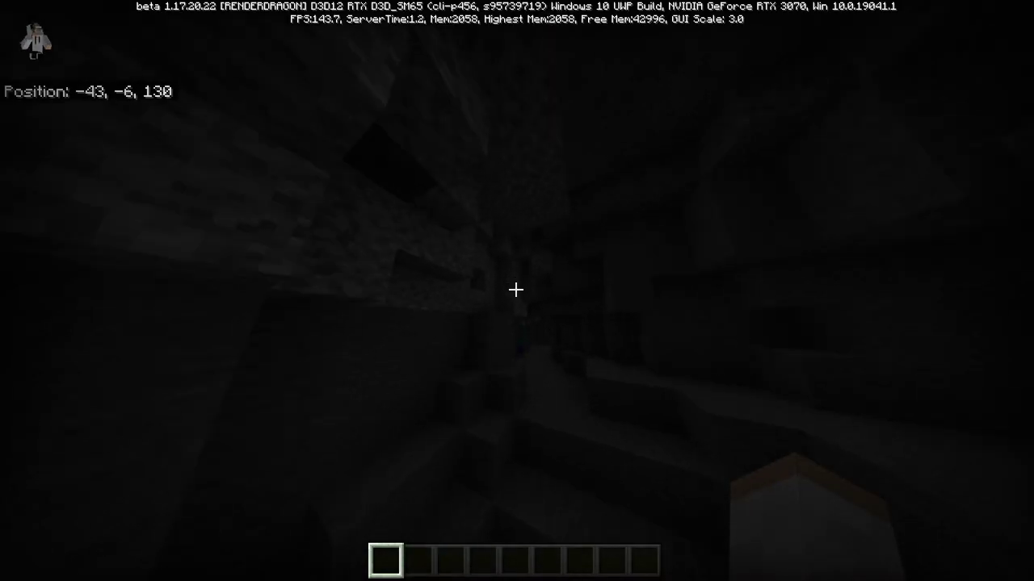
{"action": "key", "text": "w"}
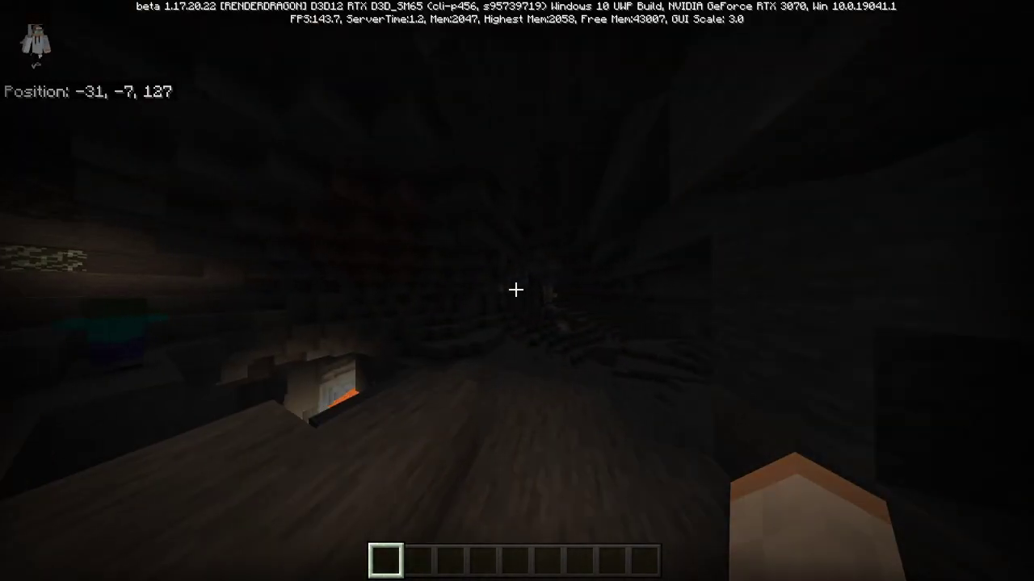
{"action": "key", "text": "w"}
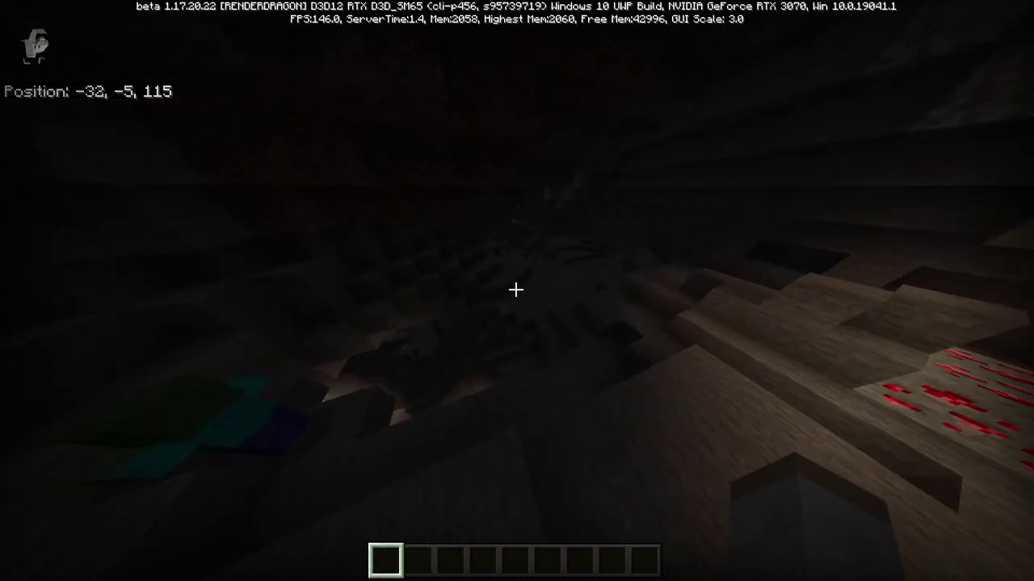
{"action": "key", "text": "w"}
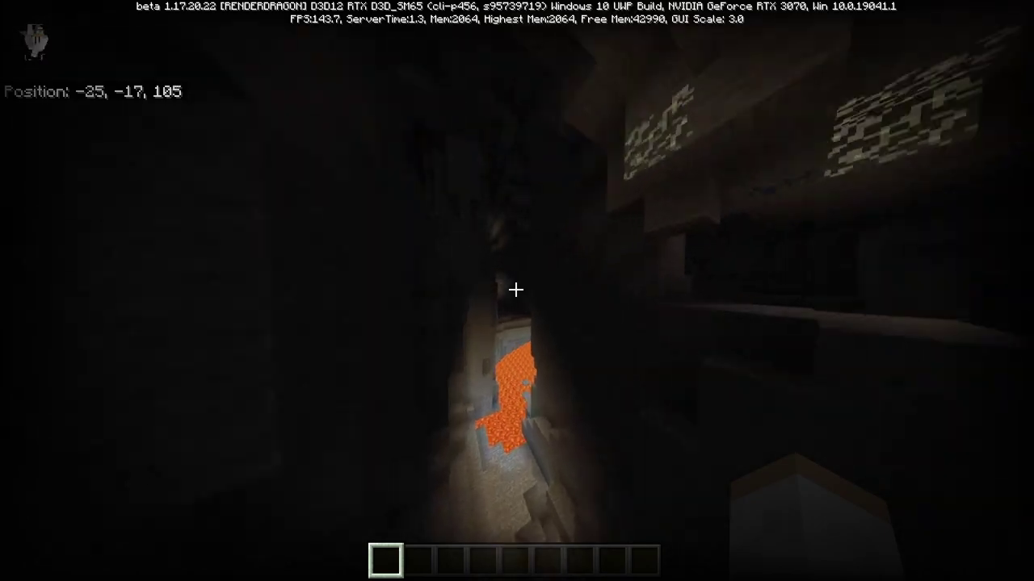